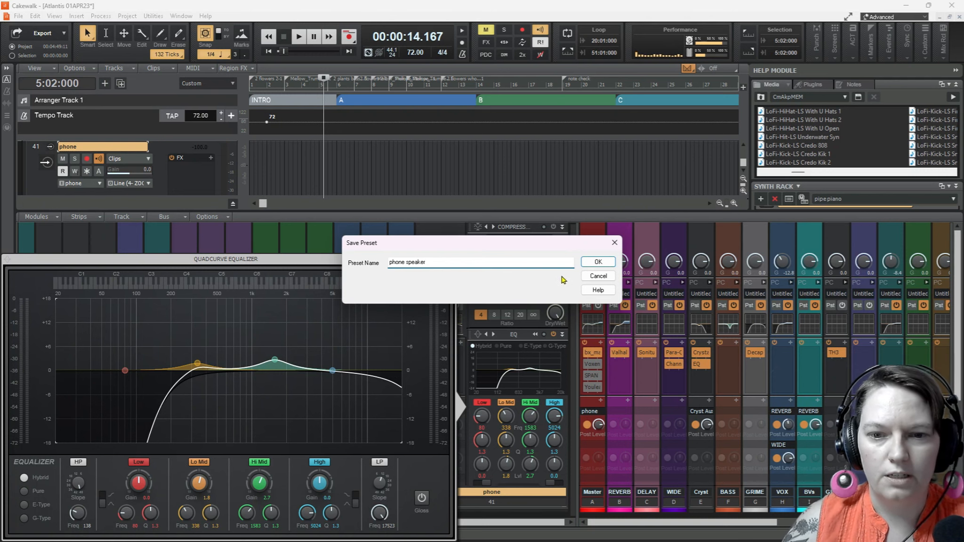
Save the equalizer settings as the preset "phone speaker" and close the equalizer window.
click(598, 262)
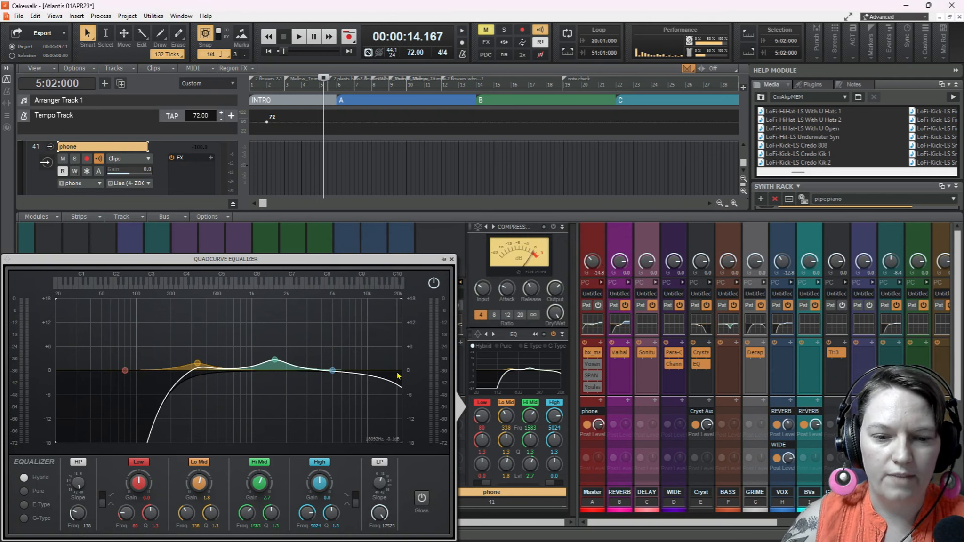
click(452, 259)
Switch off the phone send on the Master bus and mute the Master bus in the console.
scroll(436, 372, down, 5)
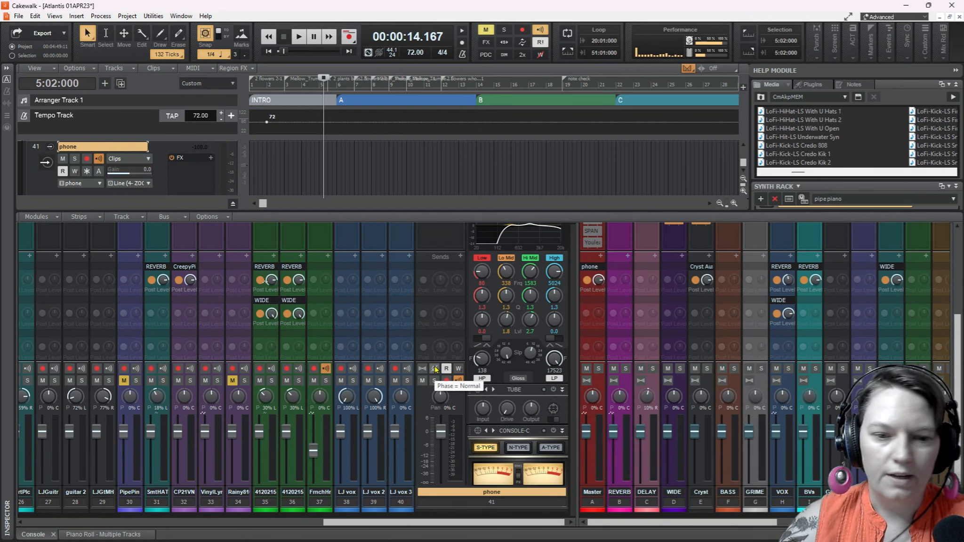
key(super+plus)
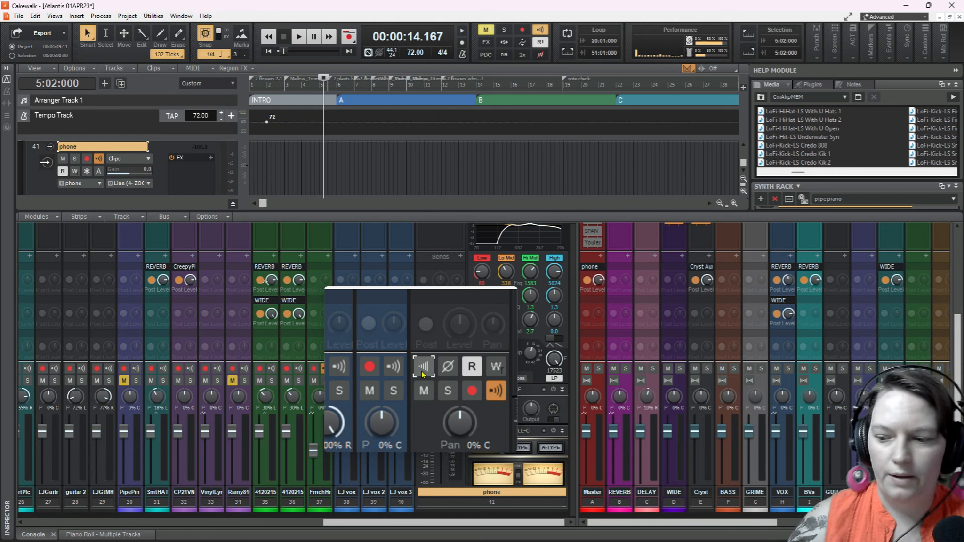
click(587, 280)
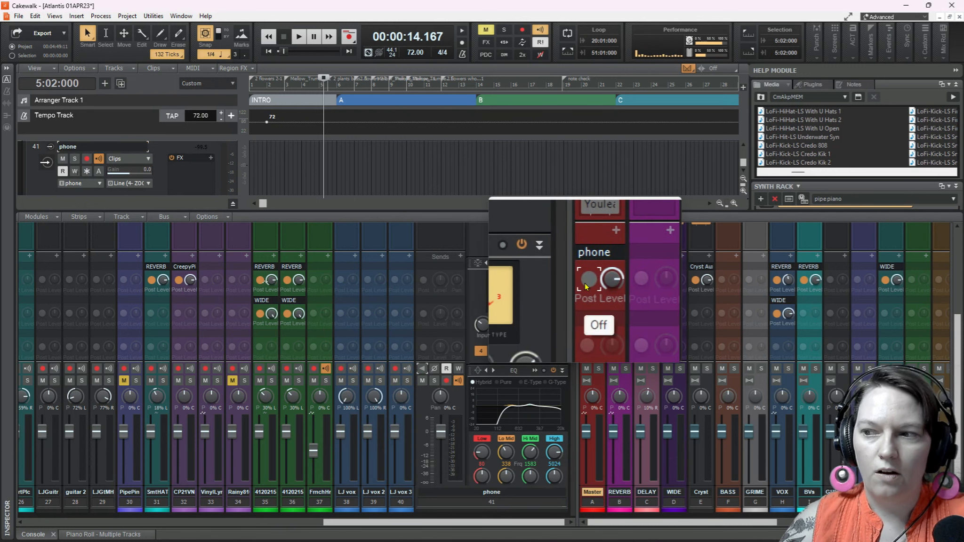
click(588, 368)
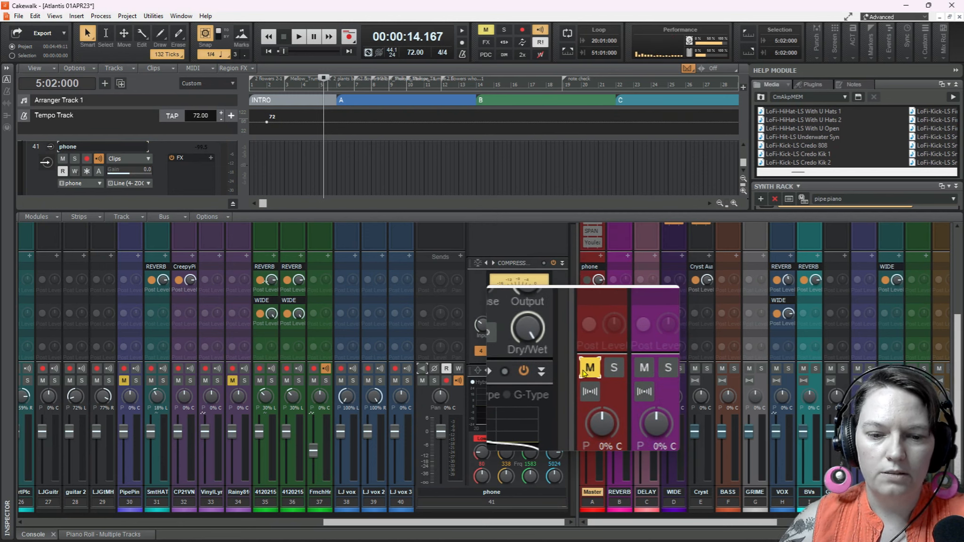
Solo the phone track and audition the song through it.
click(435, 381)
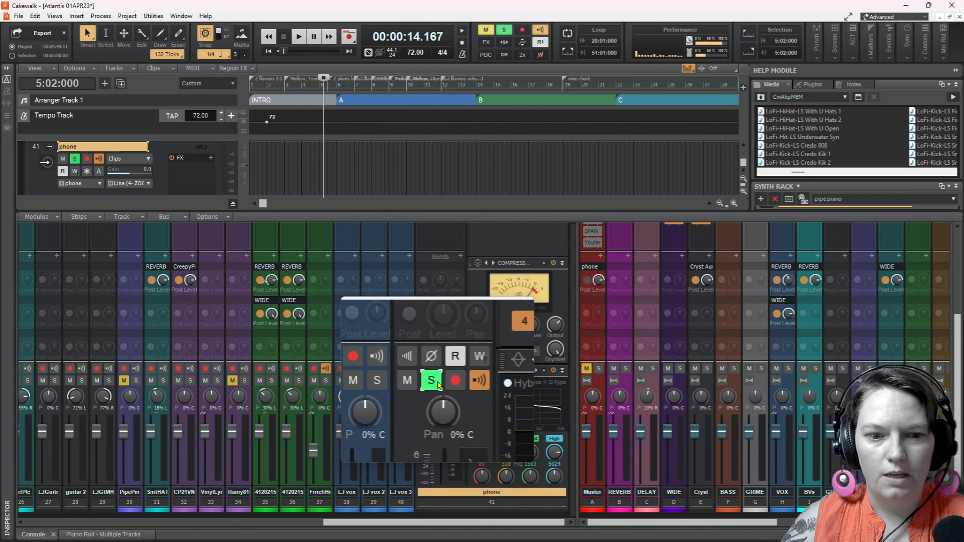
key(space)
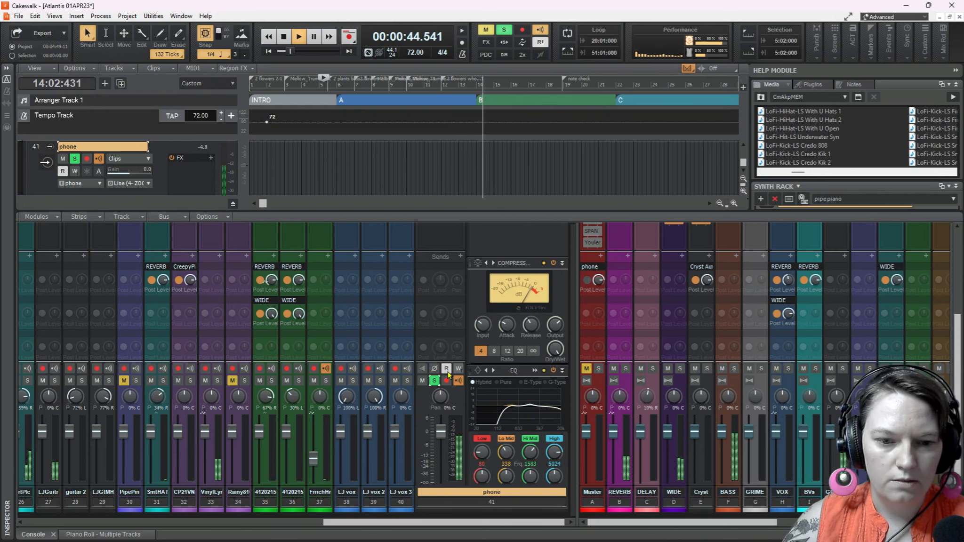
key(space)
Return monitoring to the unmuted Master bus, with the phone track muted and out of solo, and audition the mix.
click(434, 381)
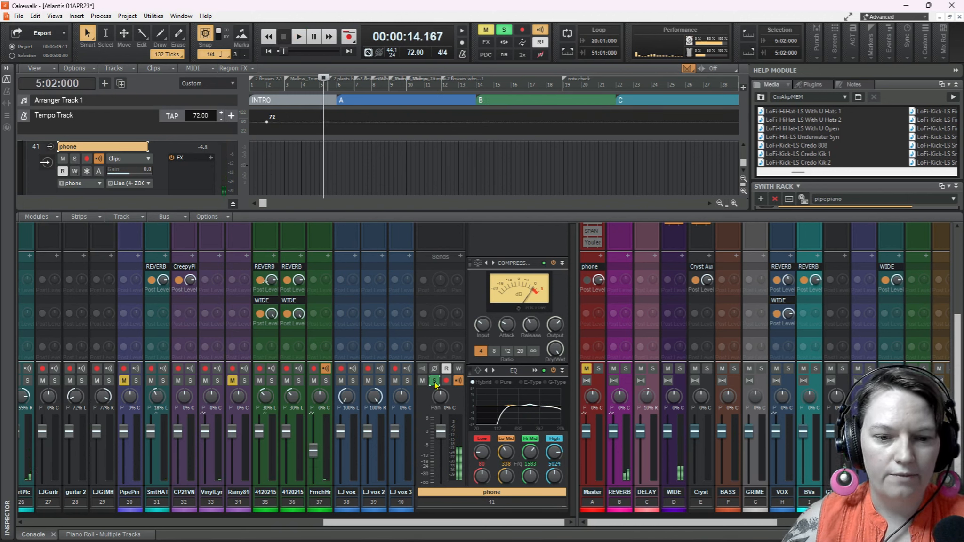
click(423, 381)
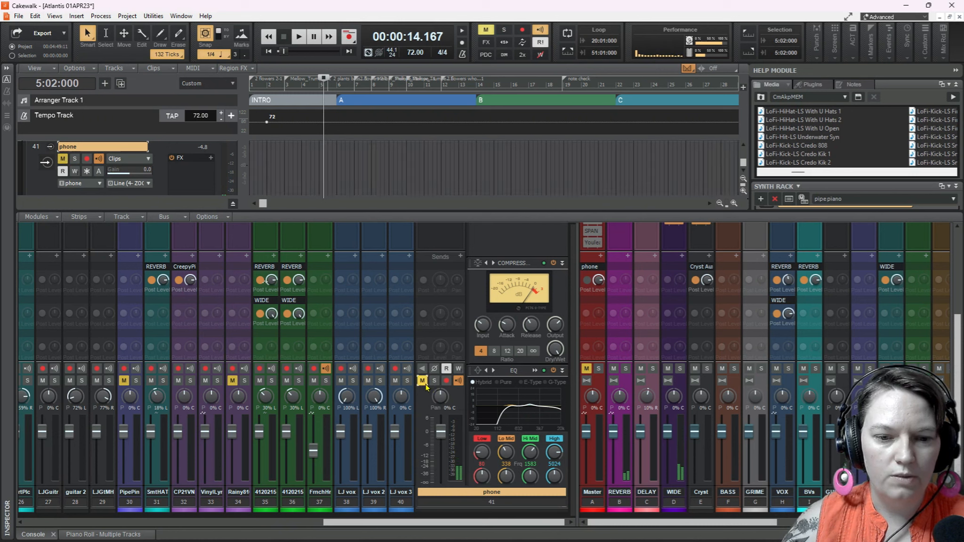
click(586, 369)
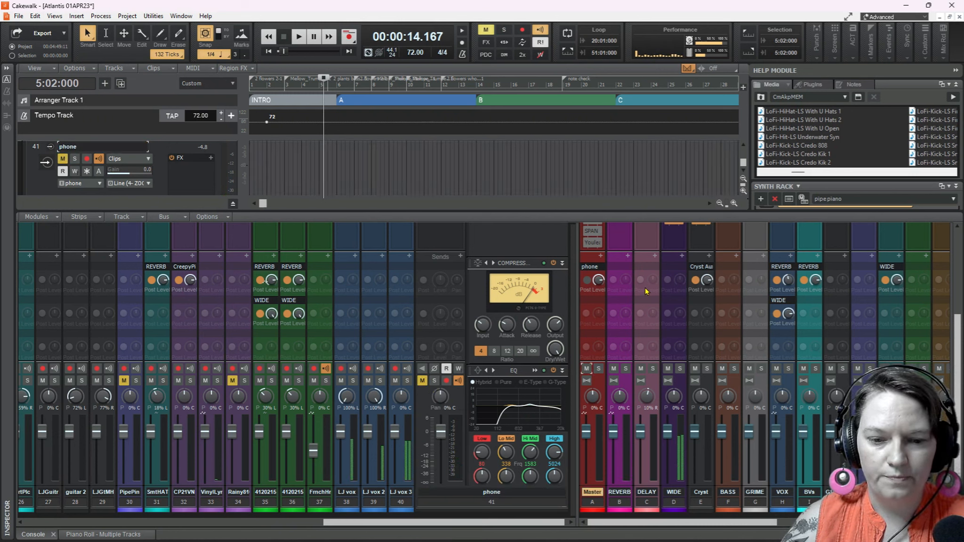
key(space)
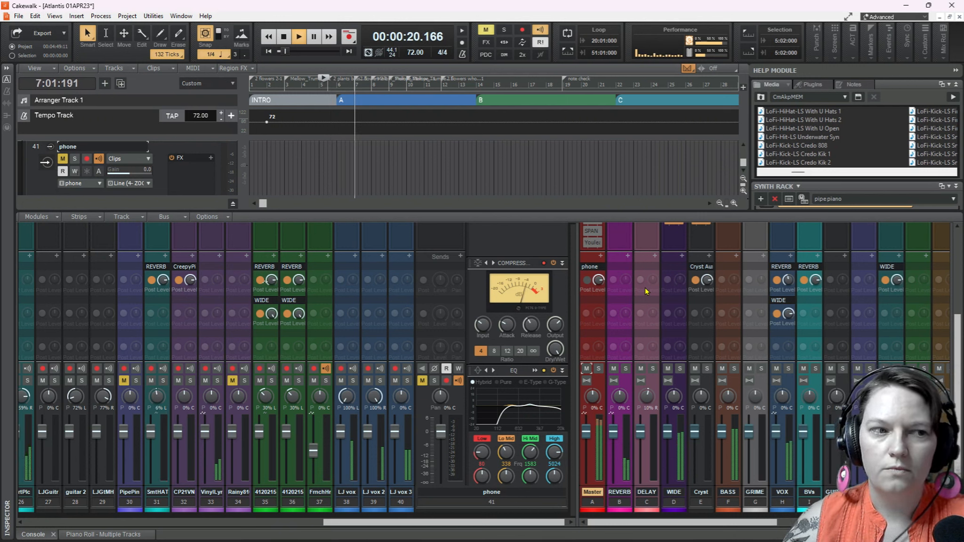
key(space)
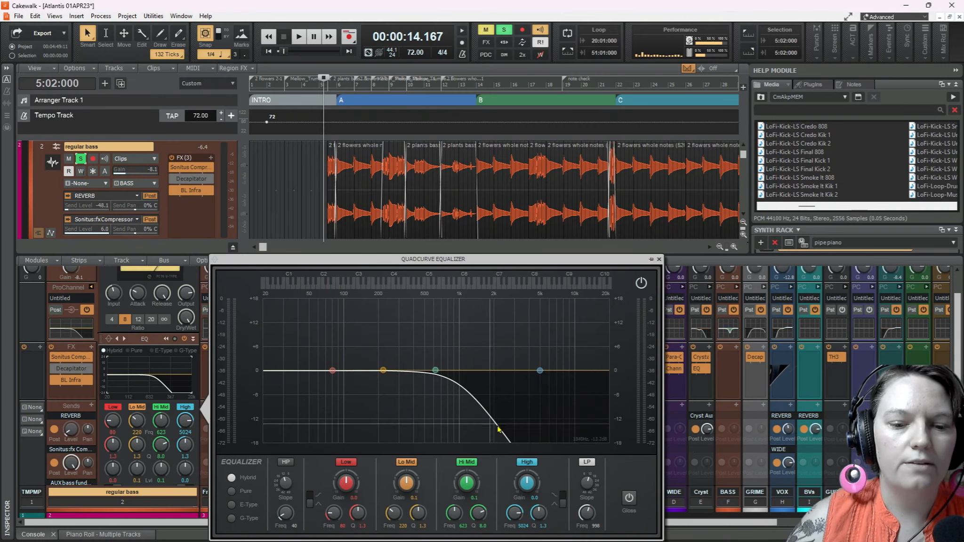
Play the regular bass, disable its low-pass filter and sweep a narrow Hi Mid boost with Q 13.3 across the midrange.
key(space)
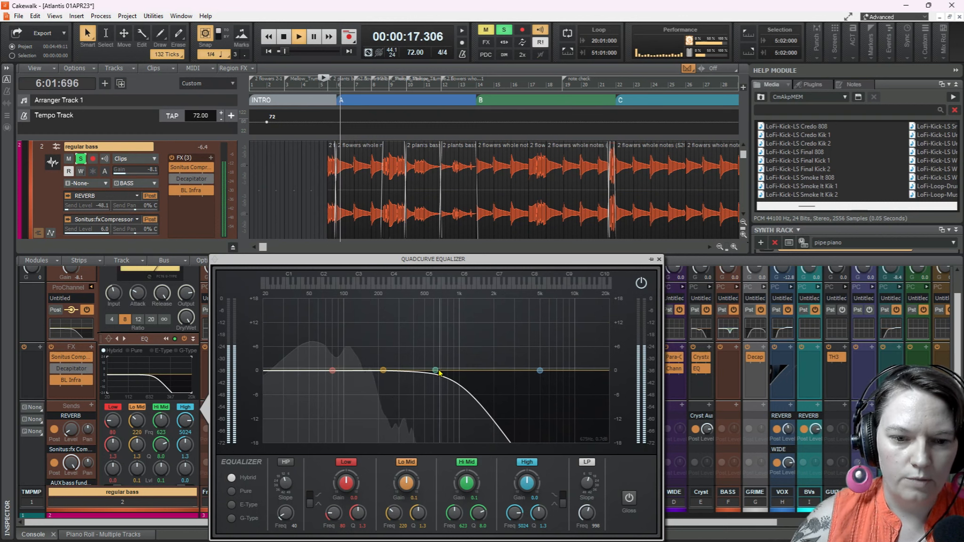
drag(436, 371, 465, 337)
scroll(465, 339, up, 5)
scroll(465, 337, up, 4)
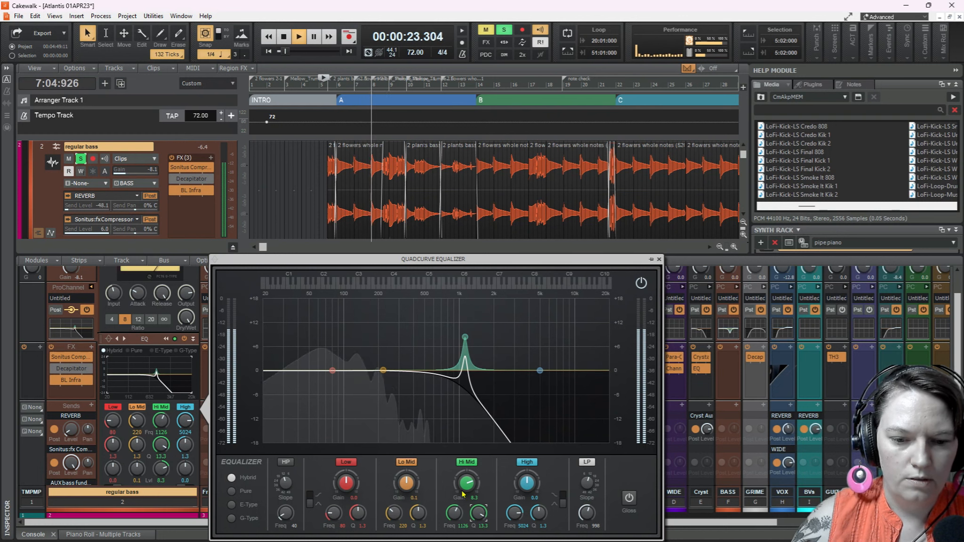
drag(465, 337, 482, 299)
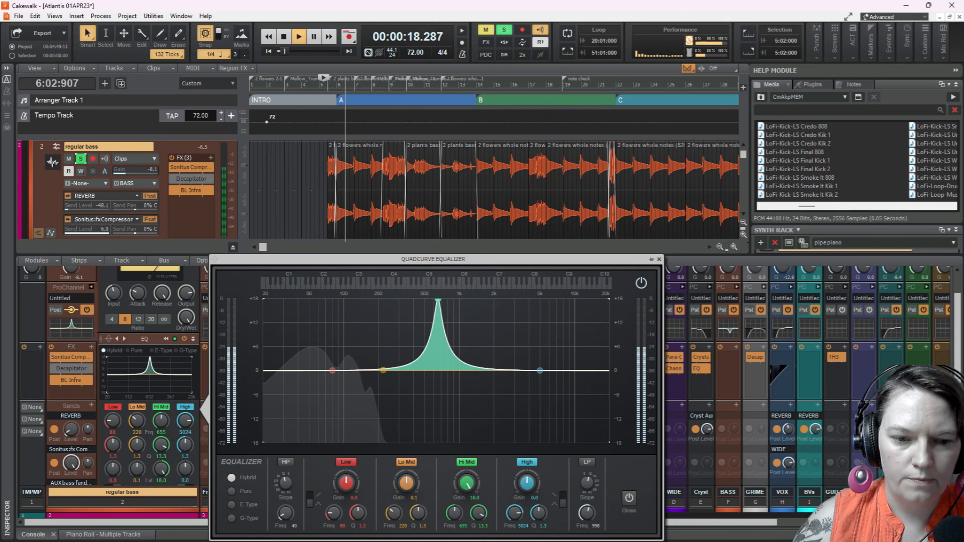
drag(441, 300, 434, 323)
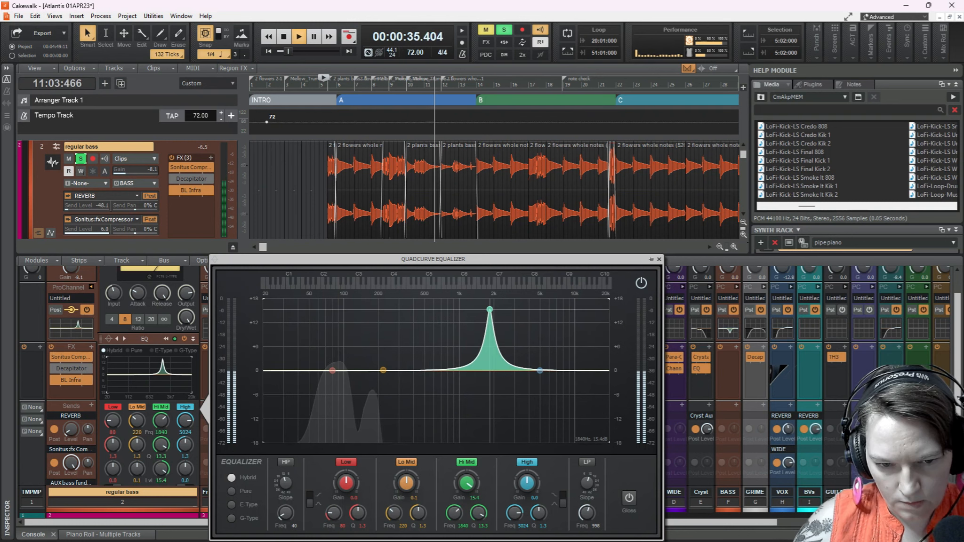
Set the regular bass's Hi Mid band to about 7.6 dB at 1018 Hz with Q 1.7, and close the equalizer.
drag(485, 303, 474, 354)
scroll(479, 513, down, 10)
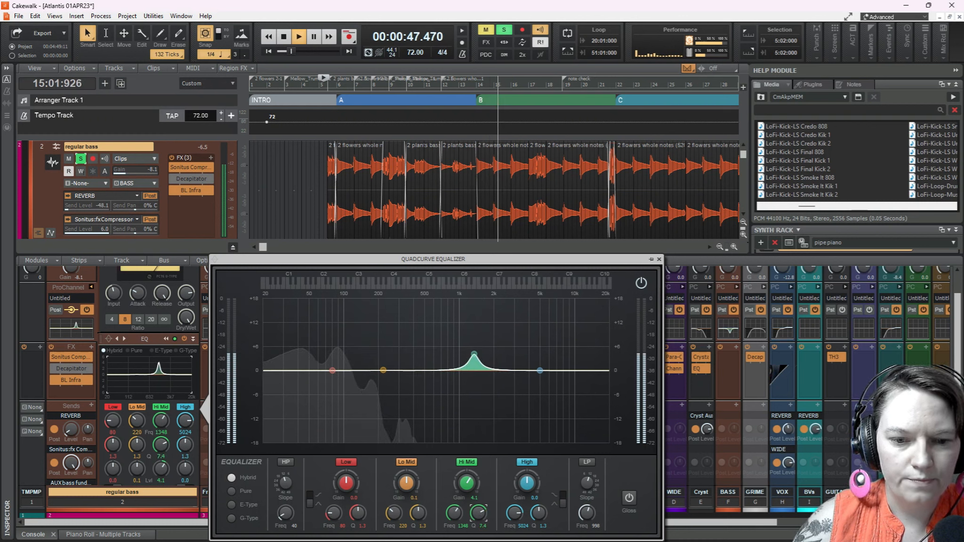
drag(474, 354, 460, 340)
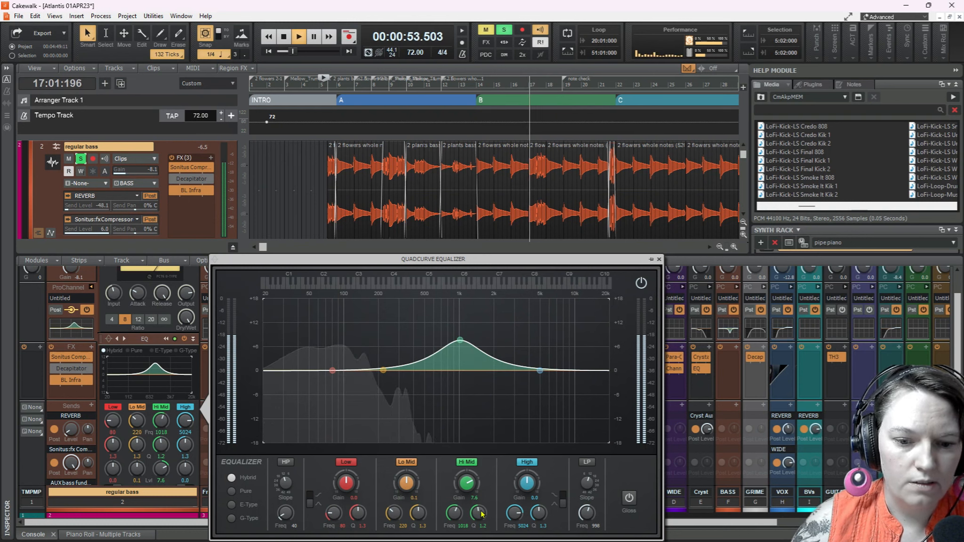
scroll(479, 513, up, 5)
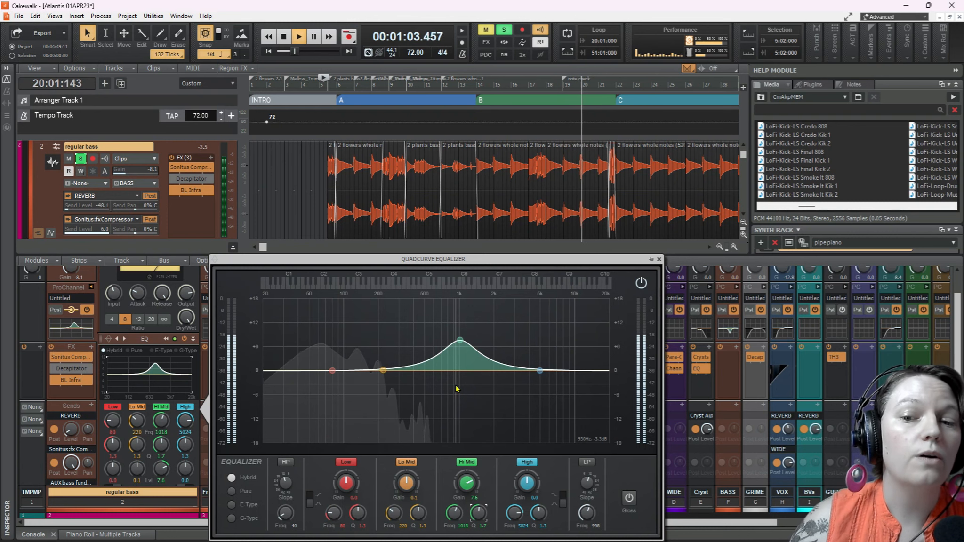
click(659, 259)
key(space)
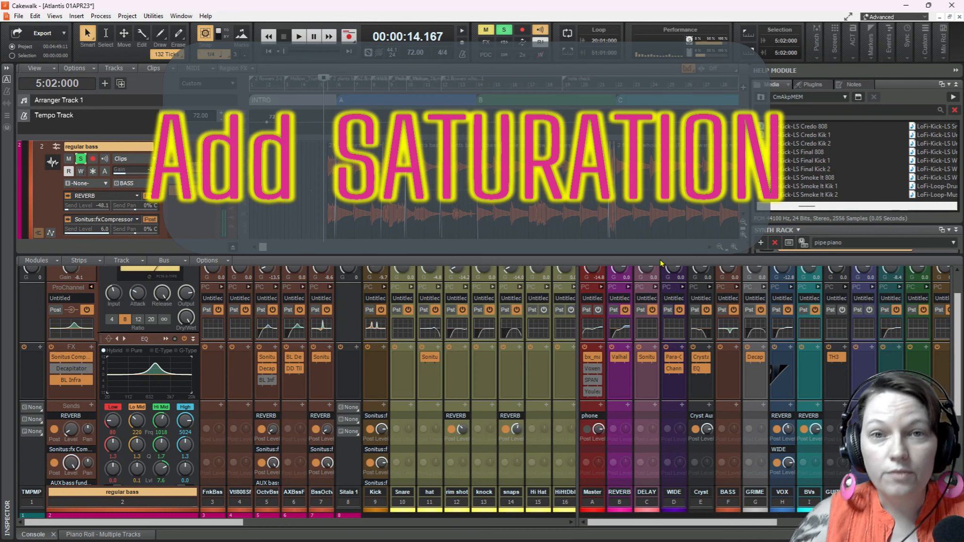
Enlarge the console and insert a Saturation Knob module above the EQ in the regular bass's ProChannel.
drag(654, 258, 345, 238)
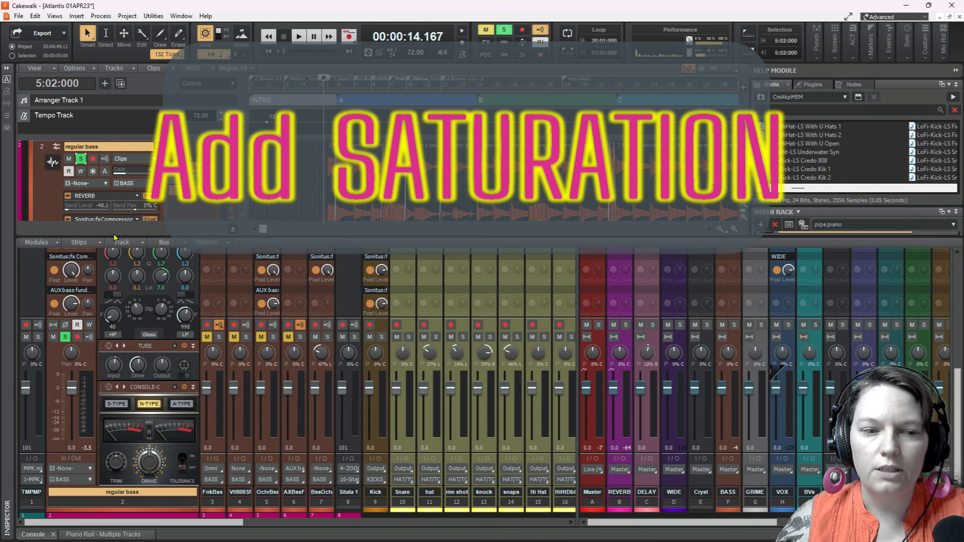
scroll(161, 351, up, 3)
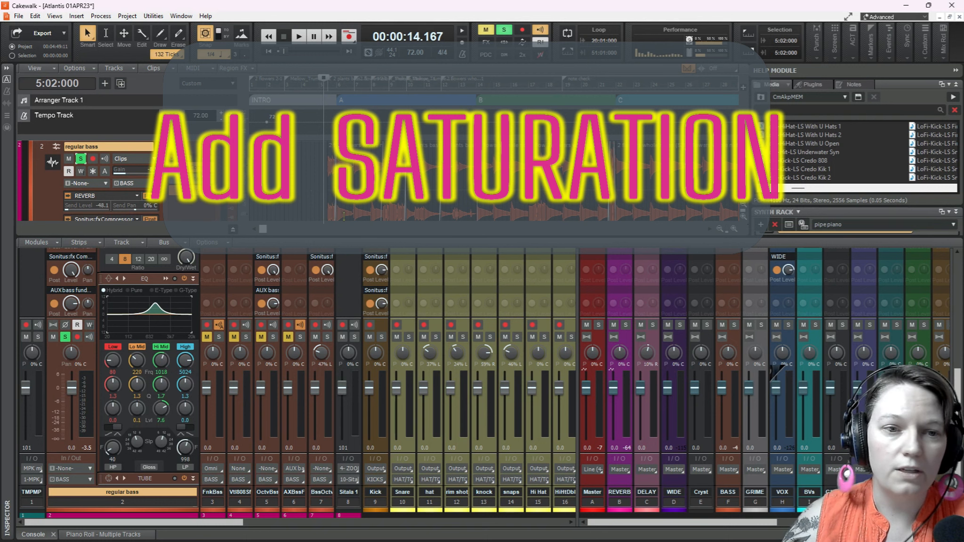
drag(343, 236, 342, 216)
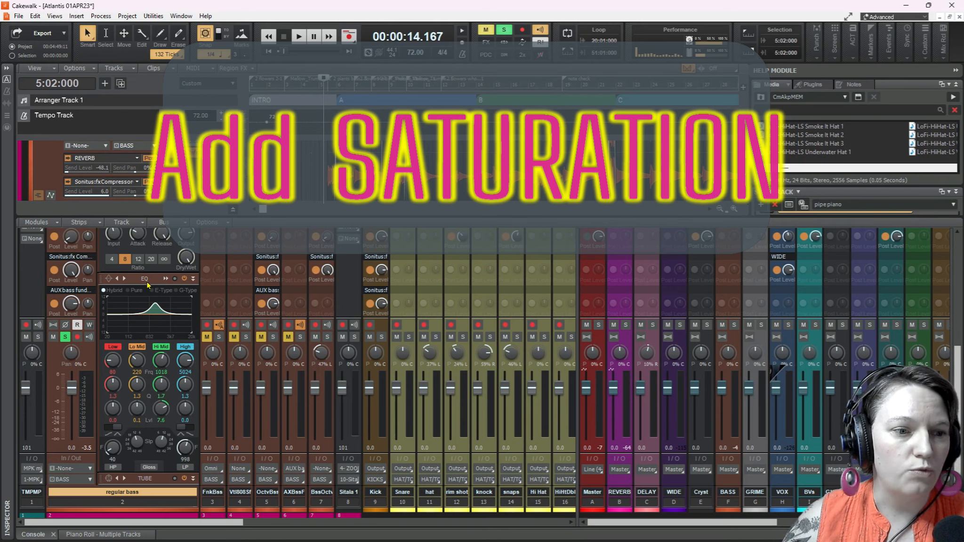
scroll(145, 288, up, 2)
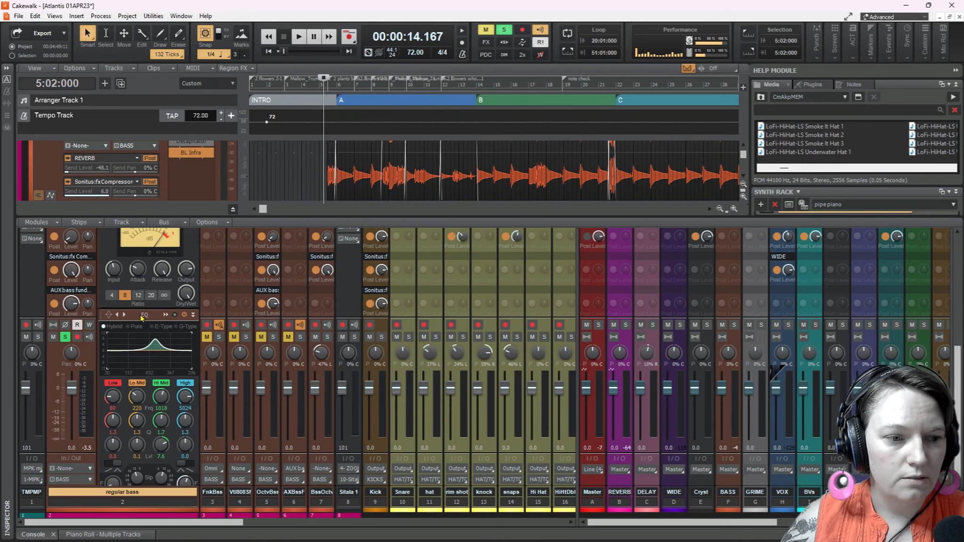
right_click(140, 318)
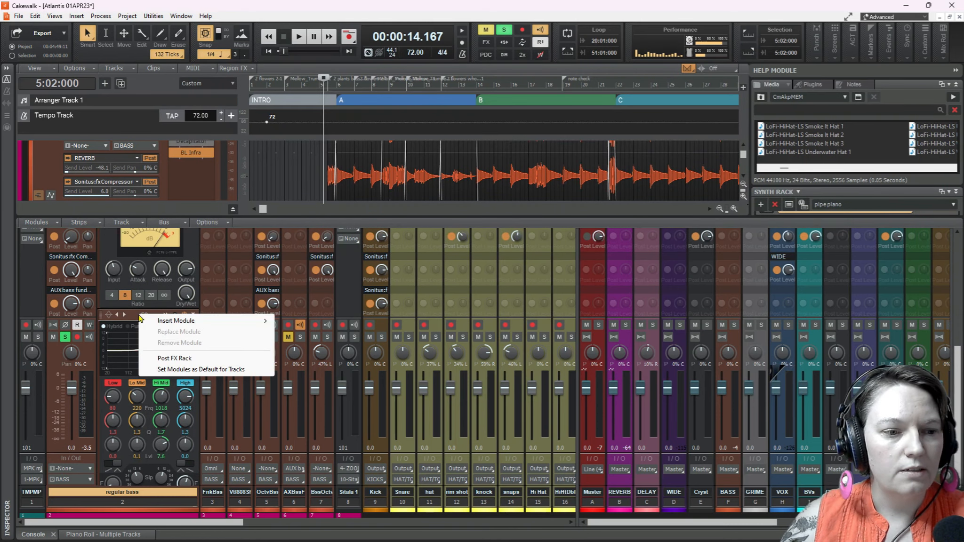
mouse_move(176, 324)
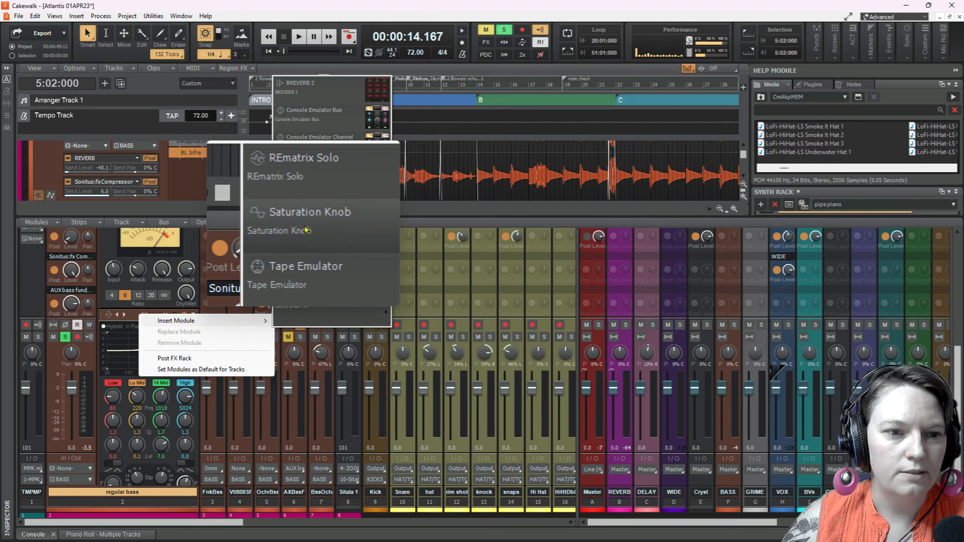
click(344, 231)
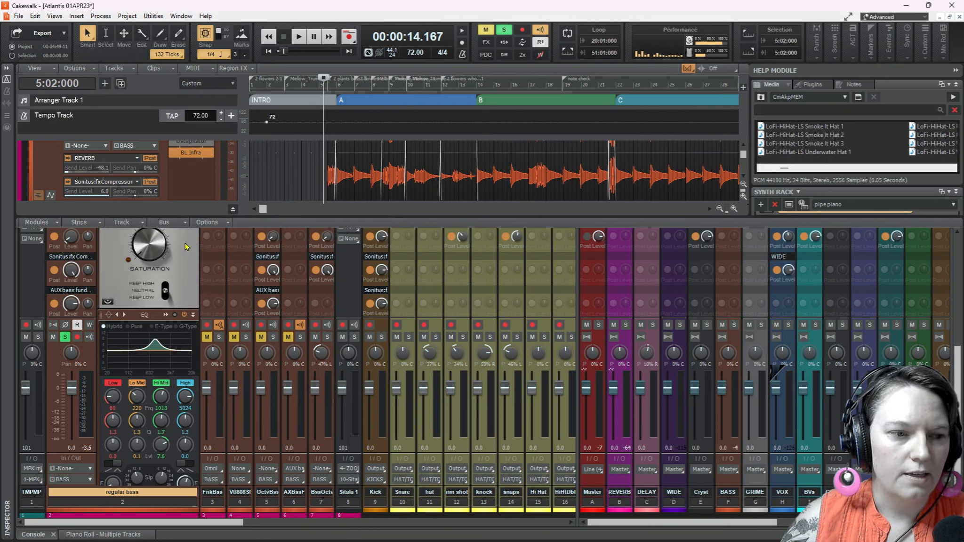
Play the regular bass and turn up the saturation amount on its Saturation Knob module.
scroll(185, 247, up, 2)
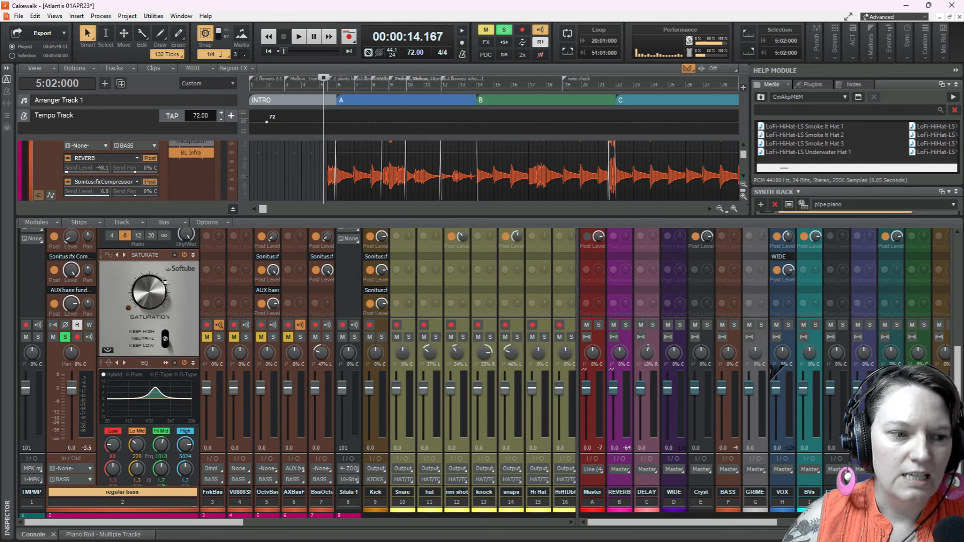
key(space)
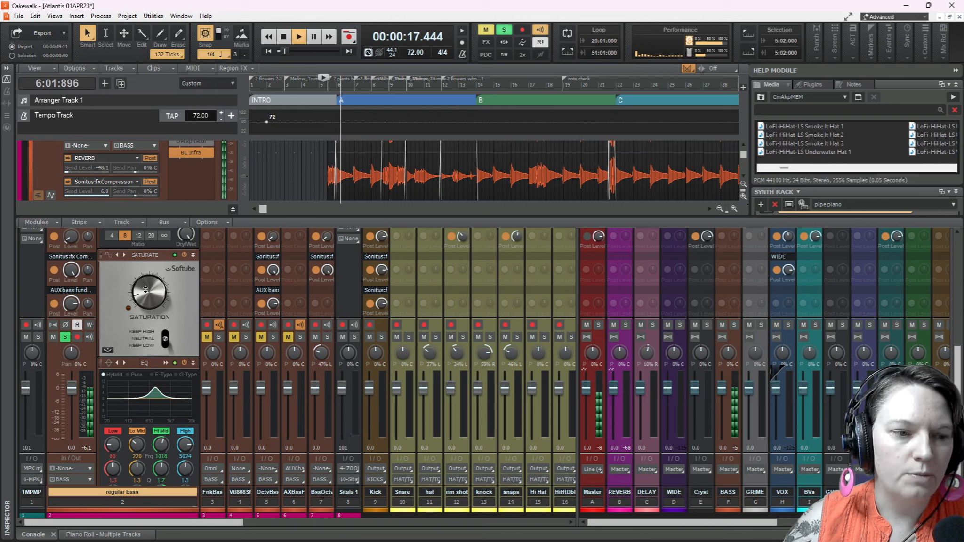
drag(144, 283, 146, 258)
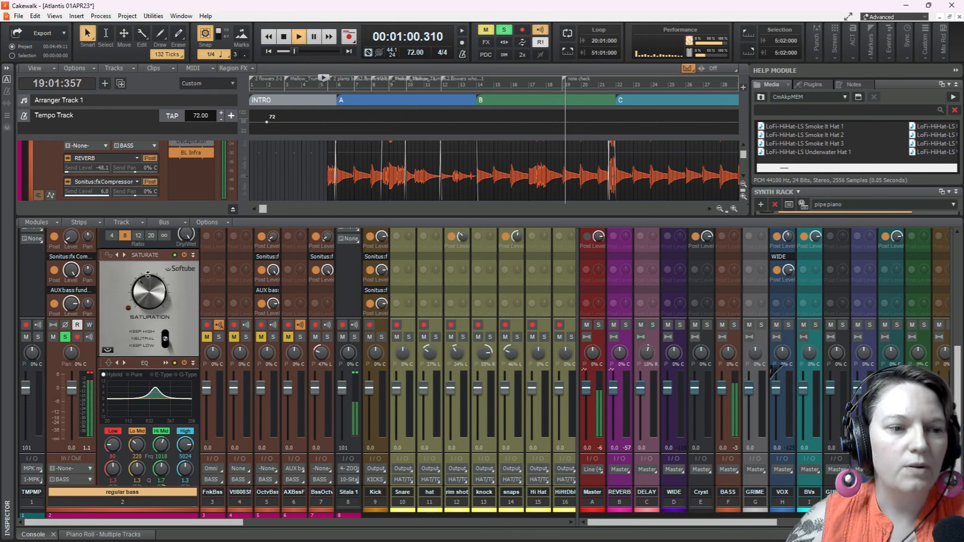
Replay the regular bass to audition its compressor and saturation modules working together.
scroll(164, 272, up, 3)
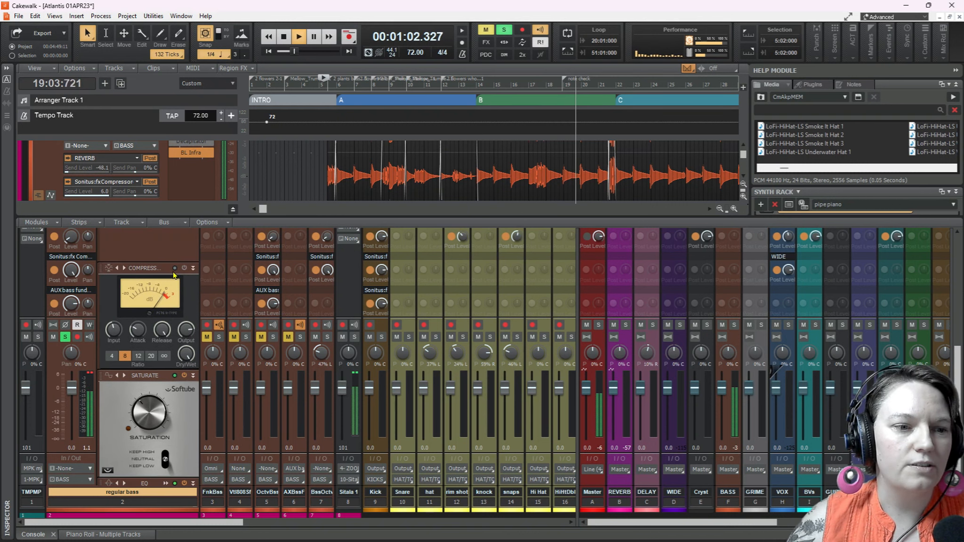
key(space)
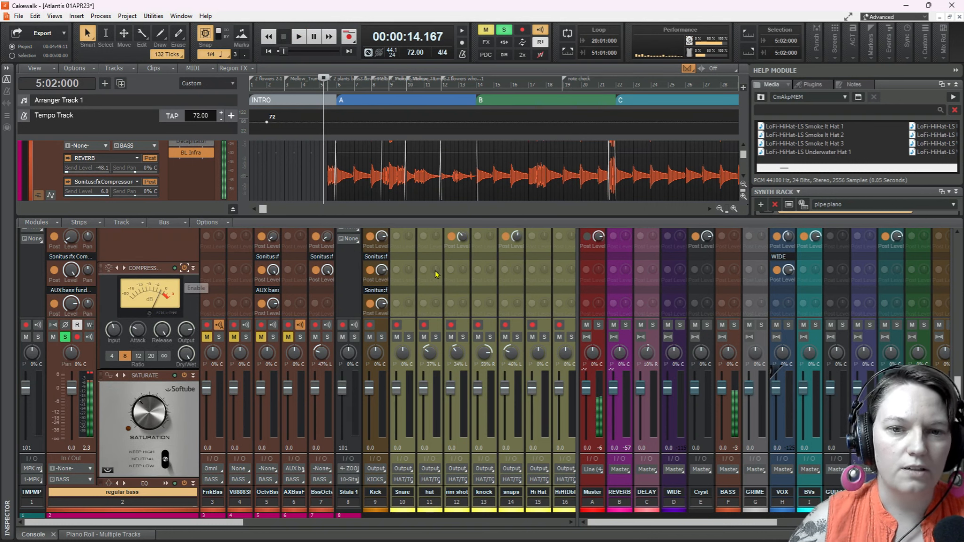
key(space)
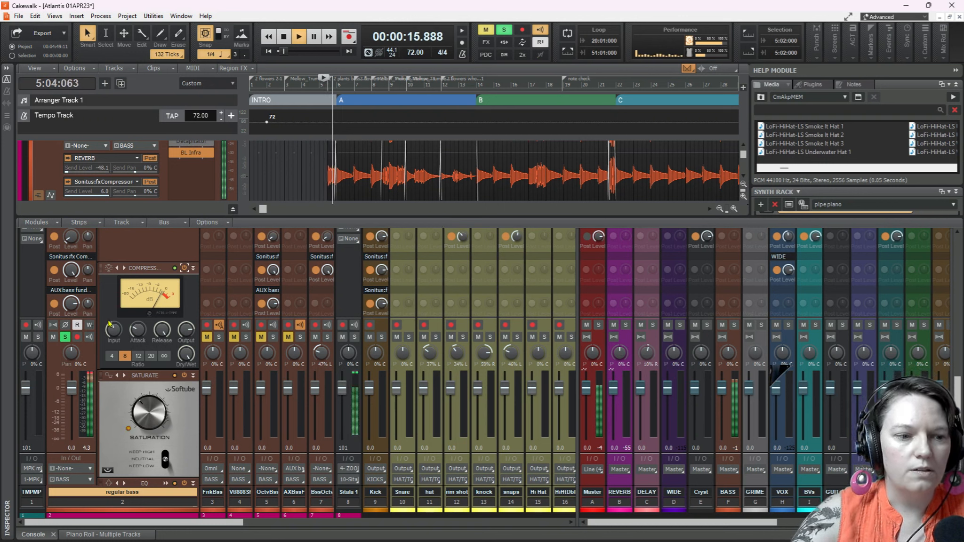
key(space)
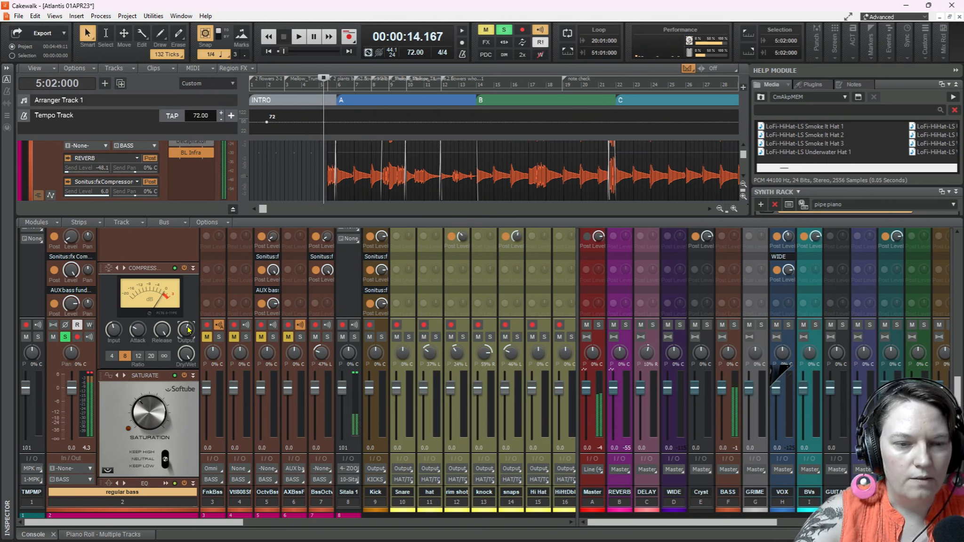
key(space)
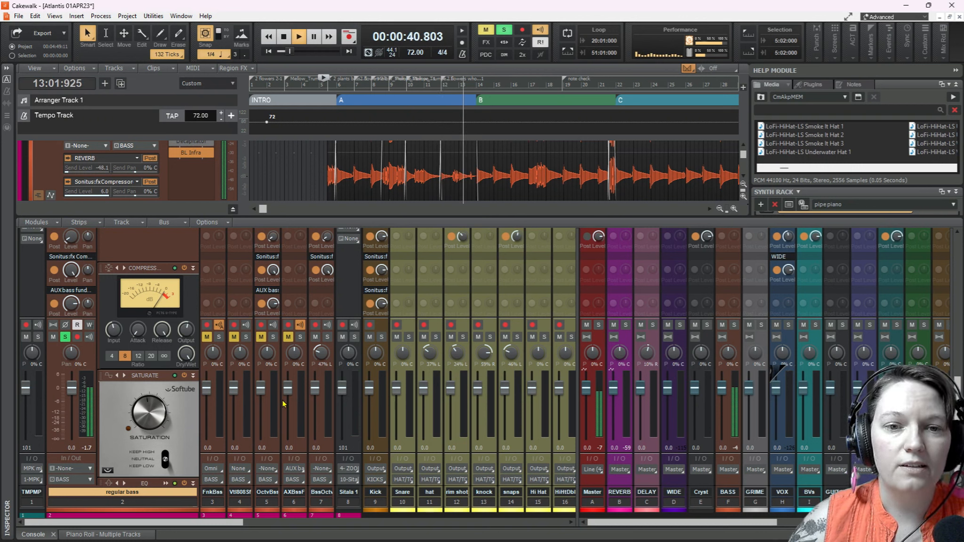
Stop playback and save the regular bass's Saturation Knob settings as a personal live bass preset.
key(space)
right_click(108, 376)
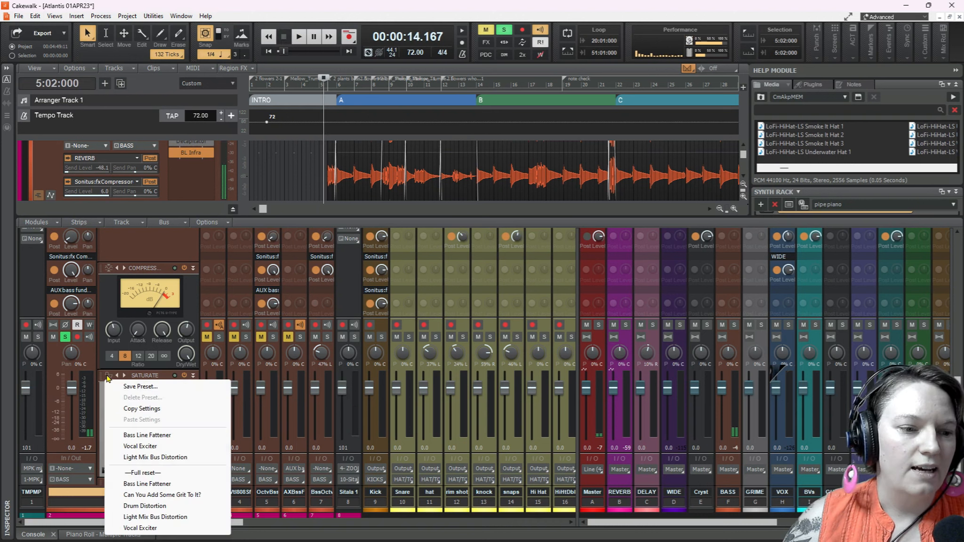
click(140, 388)
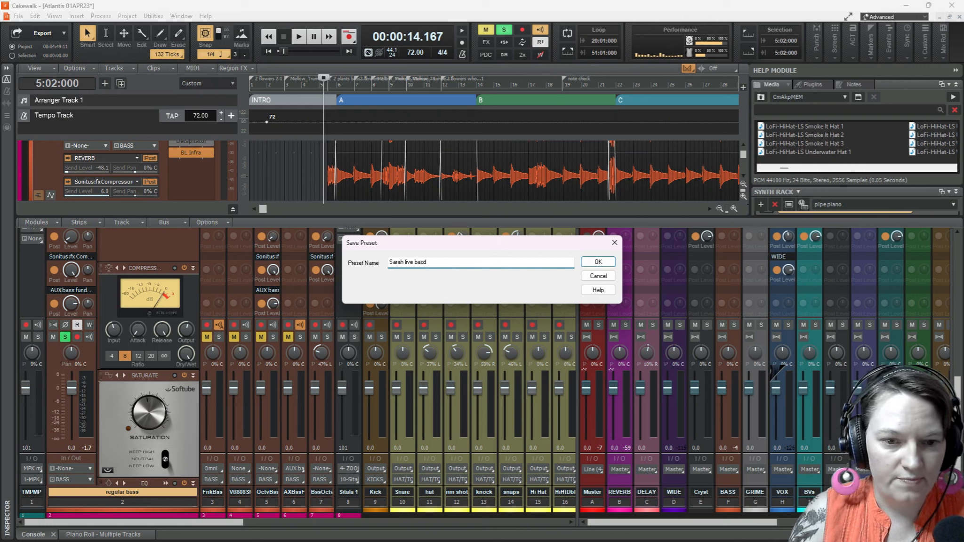
click(601, 263)
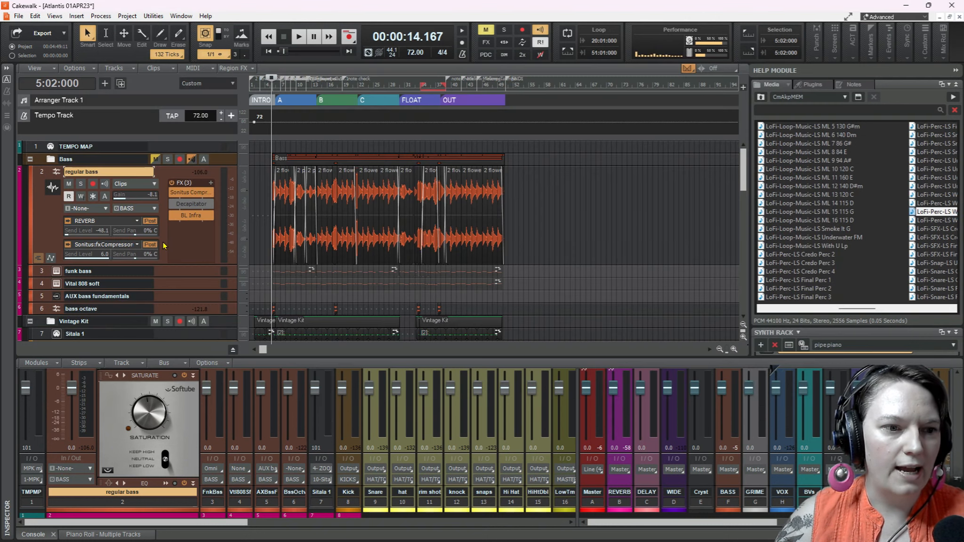
Duplicate the regular bass track once at track 3, including its events, properties, effects and sends.
right_click(164, 246)
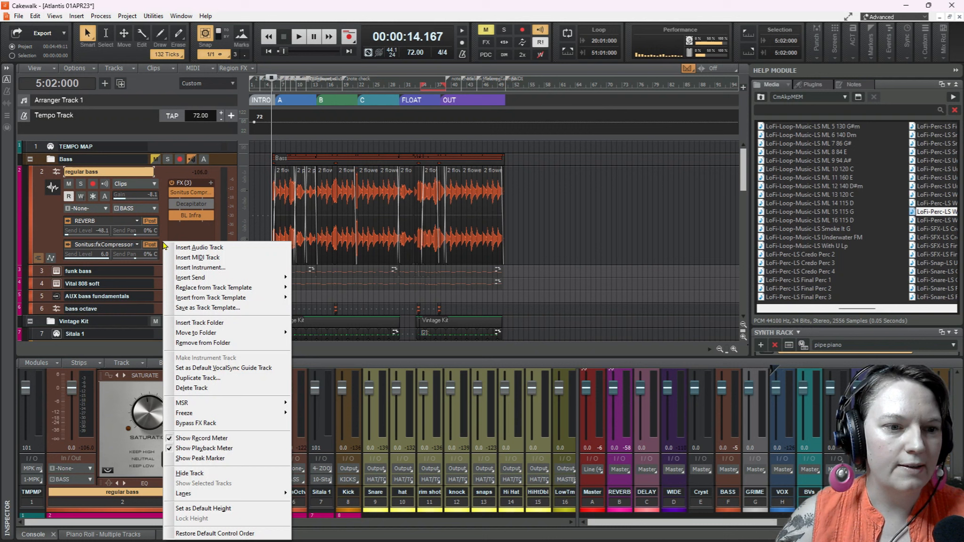
click(212, 383)
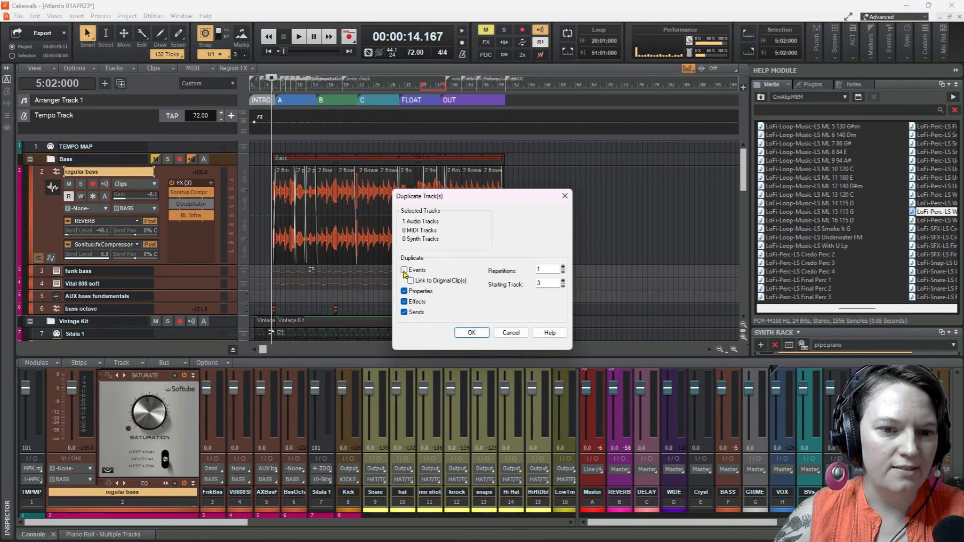
click(477, 335)
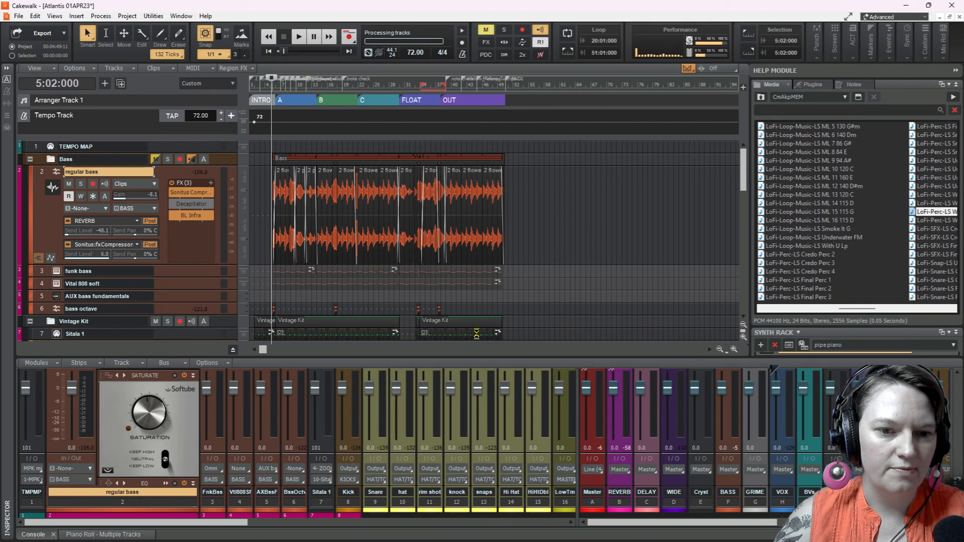
click(134, 272)
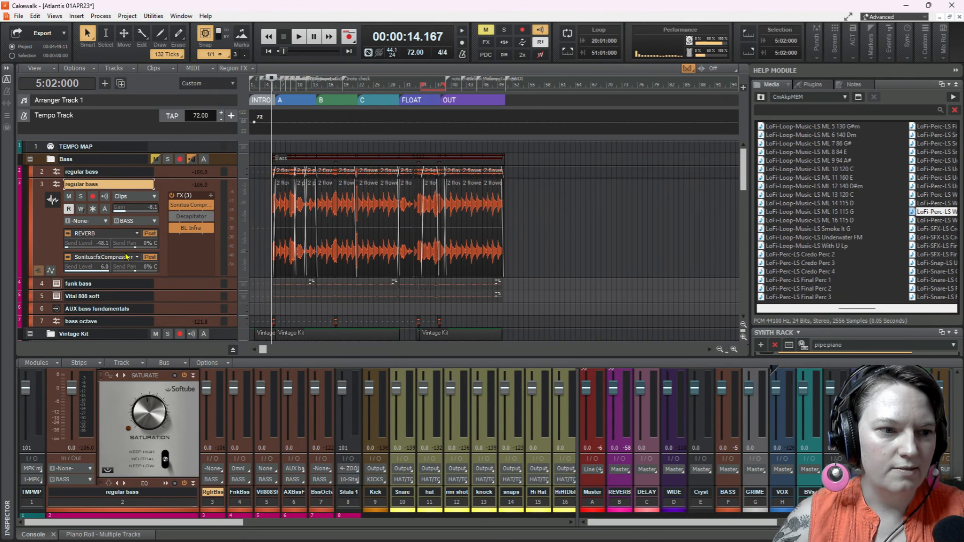
Rename the duplicated bass track as "octave bass".
double_click(96, 184)
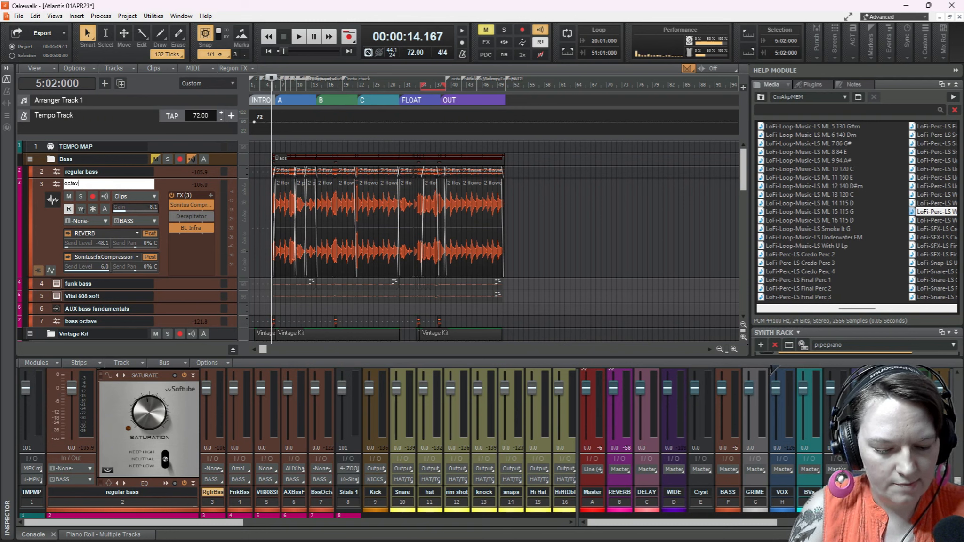
text(octave bass)
key(Return)
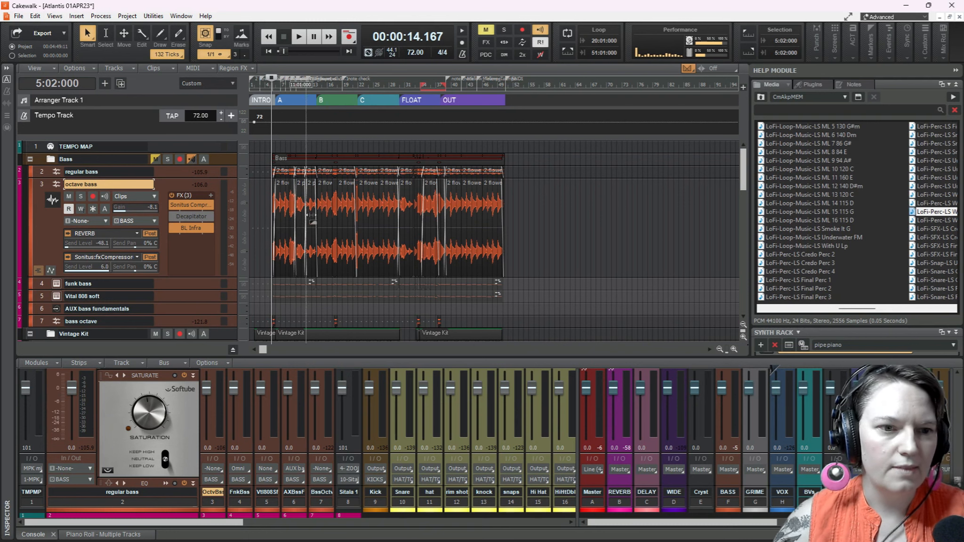
Select all the clips on the octave bass track and bounce them to a single clip.
drag(512, 233, 265, 232)
right_click(340, 206)
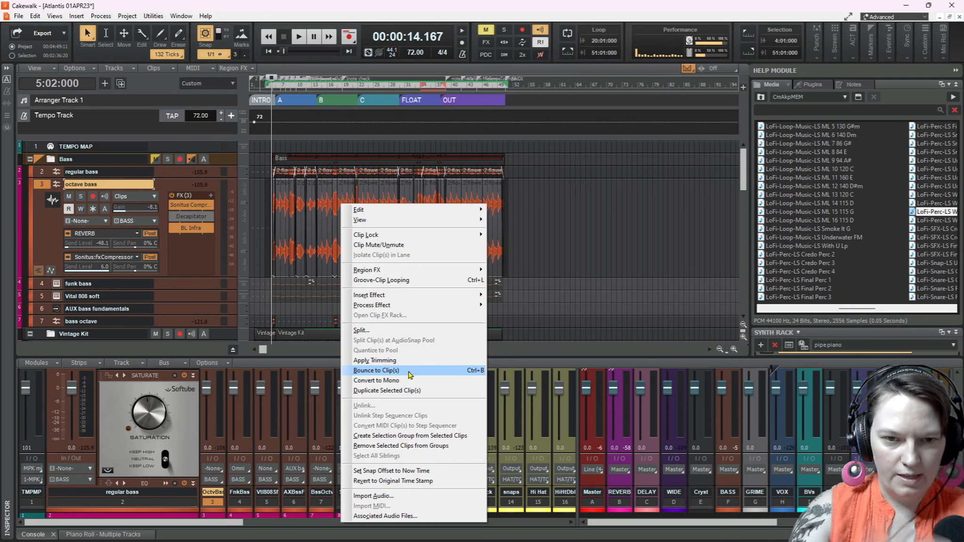
click(409, 374)
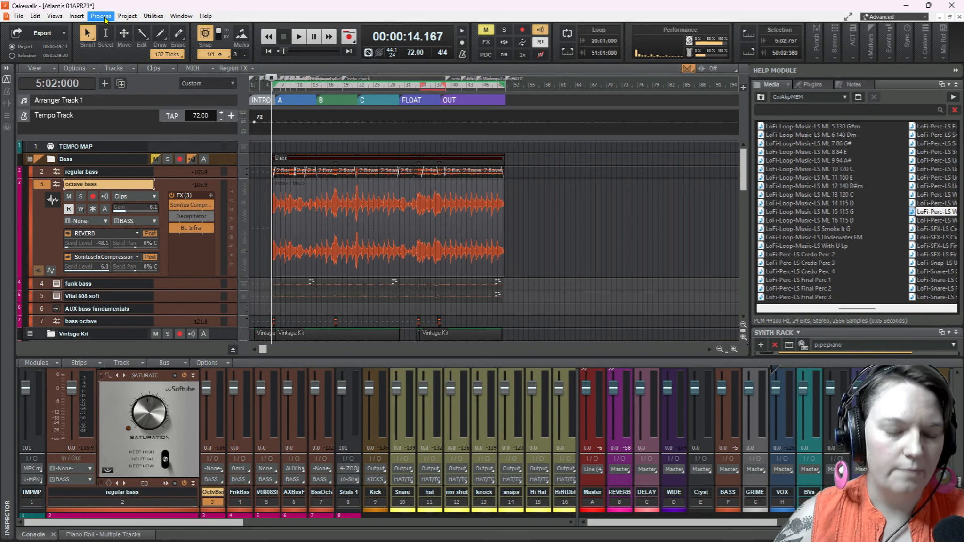
Transpose the bounced octave bass audio up by 12 semitones with the Elastique Pro type.
click(105, 19)
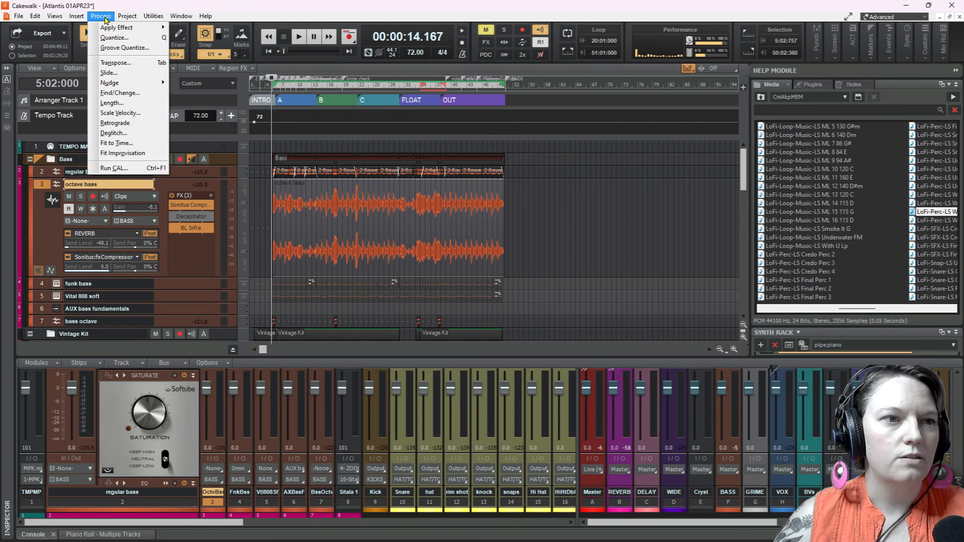
click(115, 64)
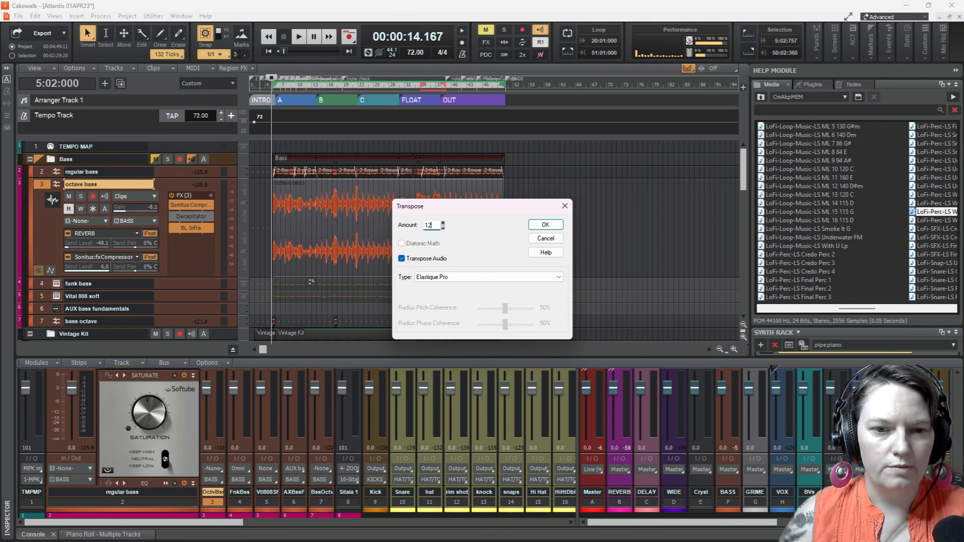
click(548, 227)
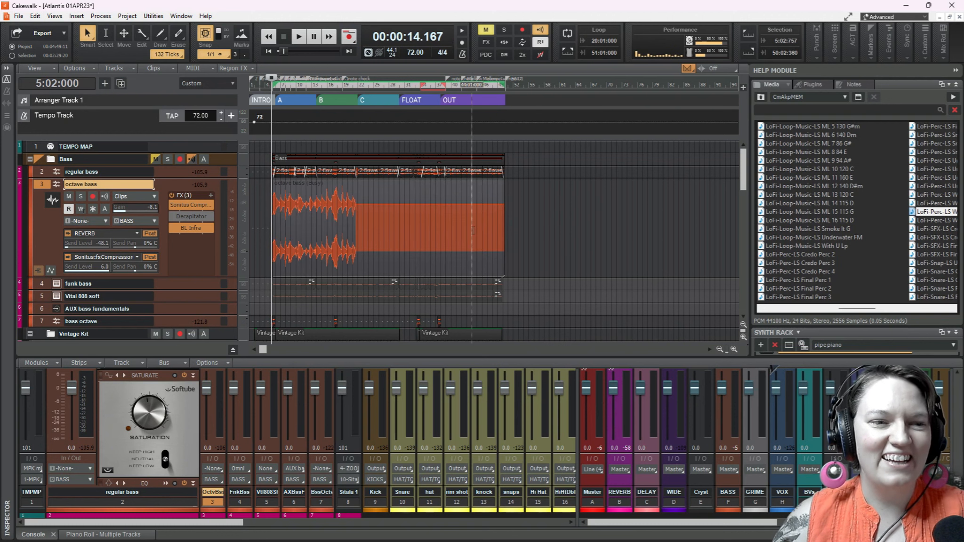
Solo the octave bass track and play it briefly to audition the transposed audio.
click(81, 197)
key(space)
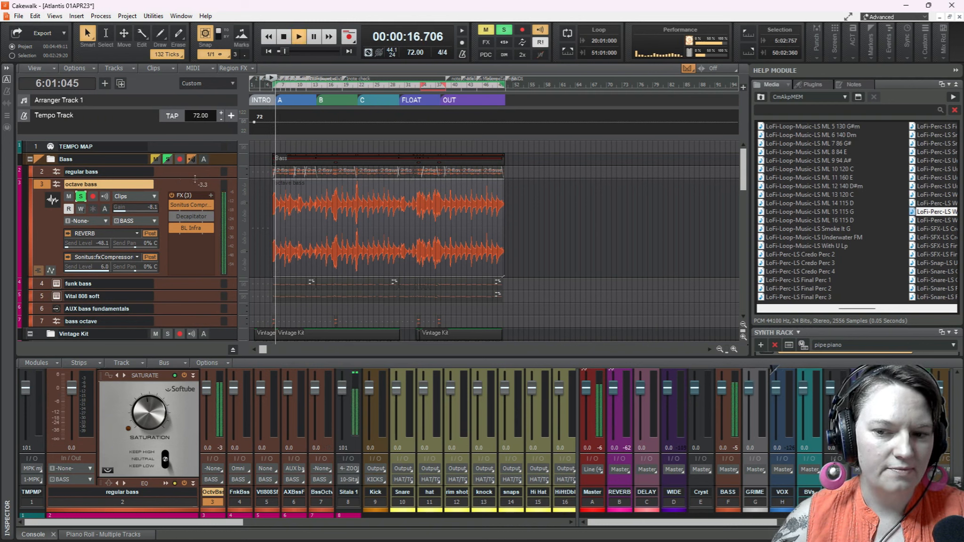
click(299, 218)
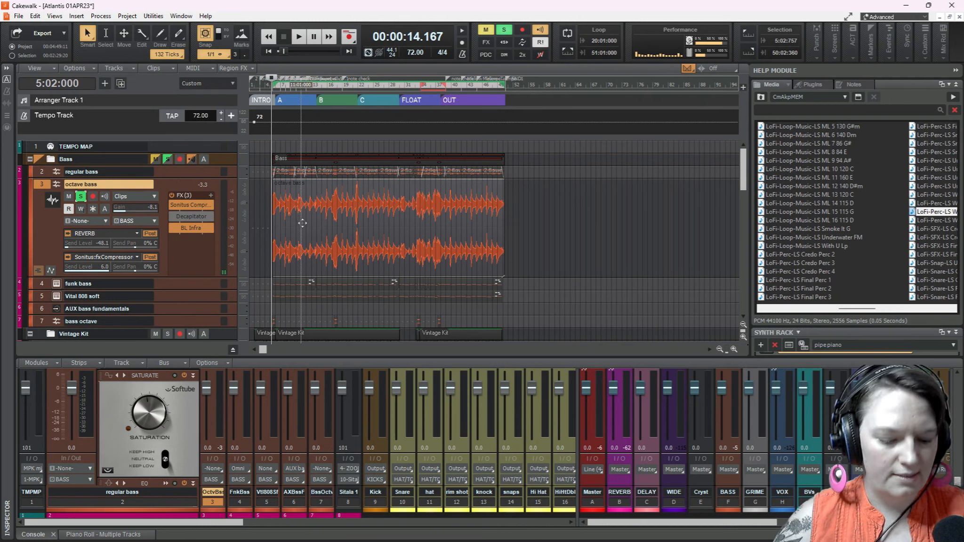
scroll(193, 202, down, 3)
scroll(109, 206, up, 3)
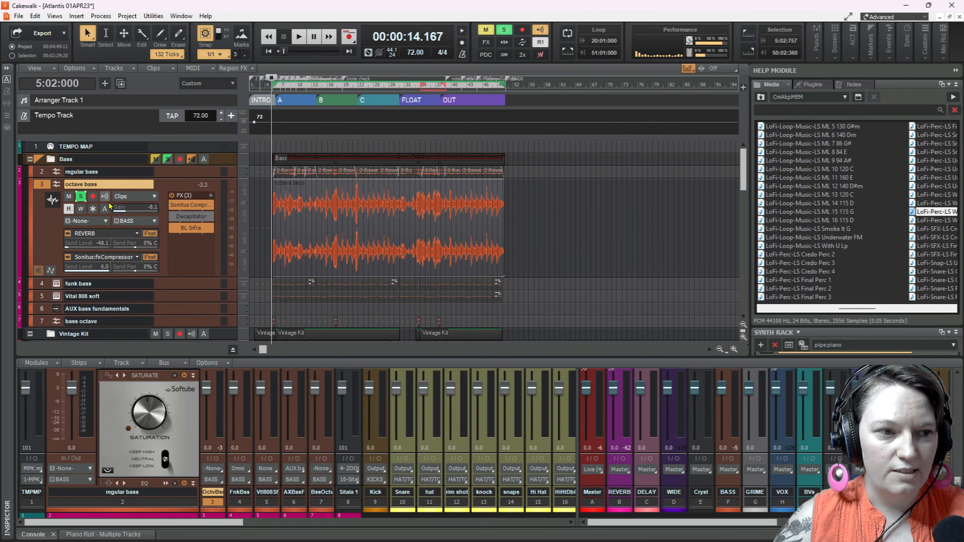
Enlarge the console, expand the octave bass's ProChannel and open its QuadCurve equalizer.
drag(261, 353, 356, 290)
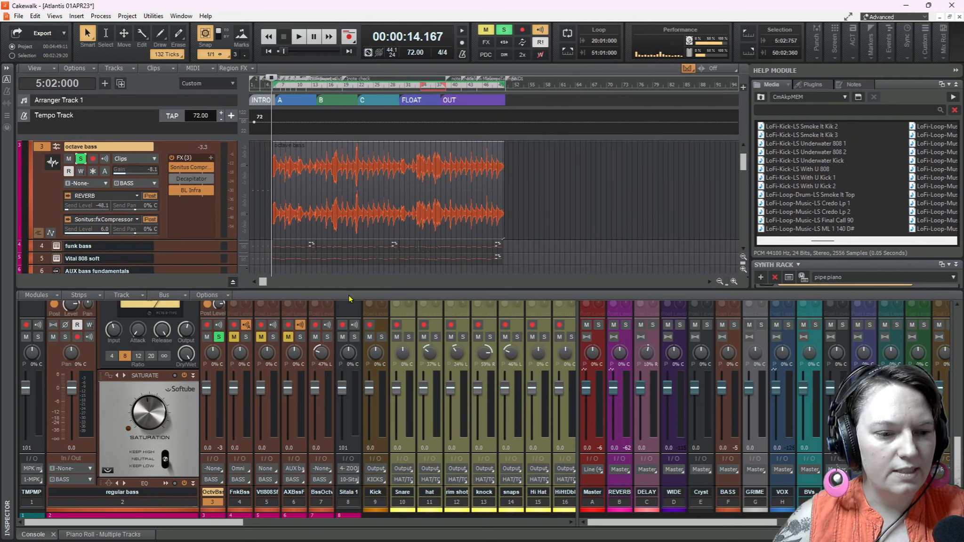
scroll(233, 335, up, 5)
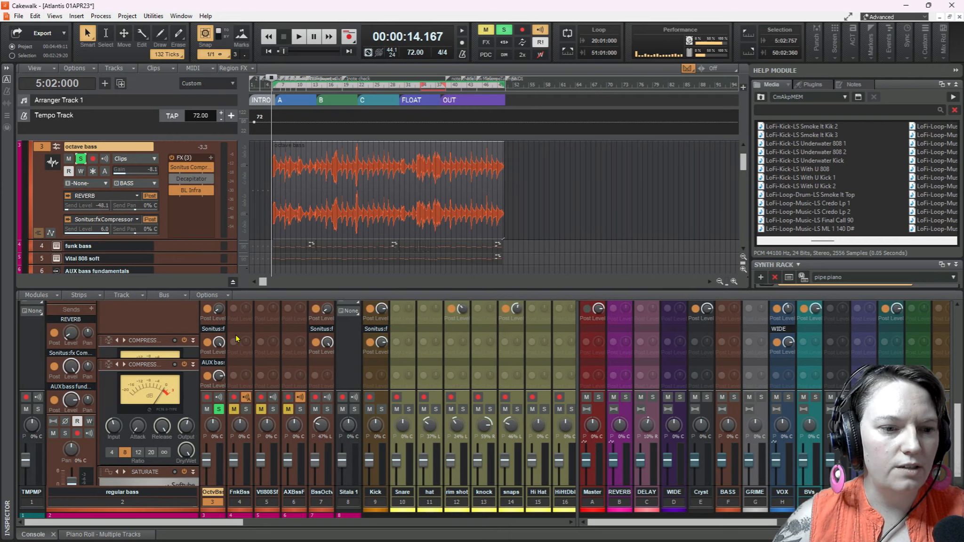
click(222, 335)
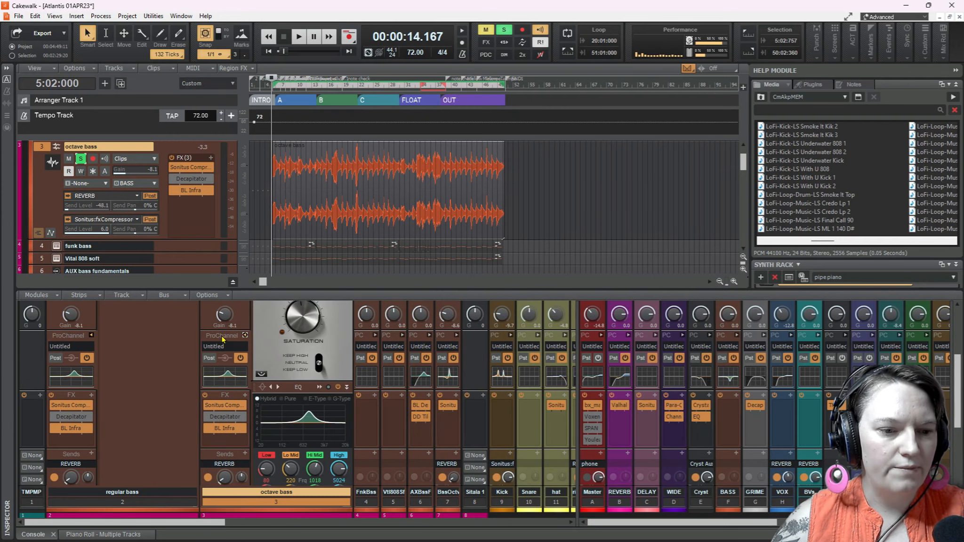
double_click(323, 436)
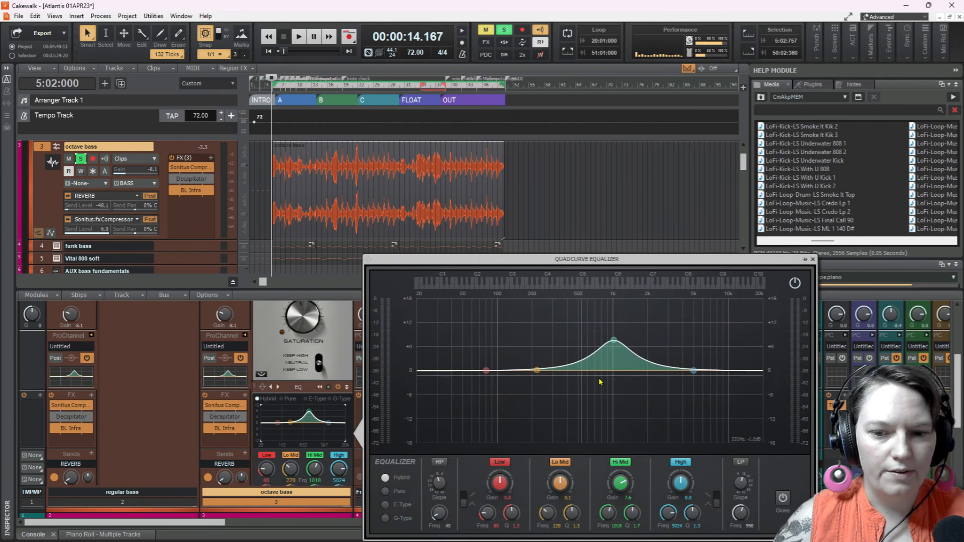
During playback, boost the octave bass's High band 5.5 dB at 2666 Hz and enable a high-pass filter at 198 Hz.
key(space)
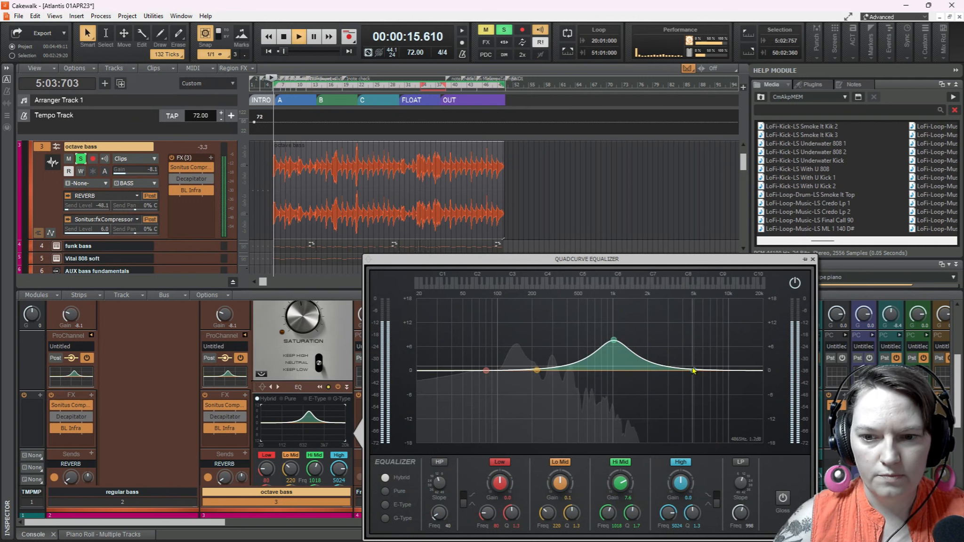
drag(694, 370, 662, 348)
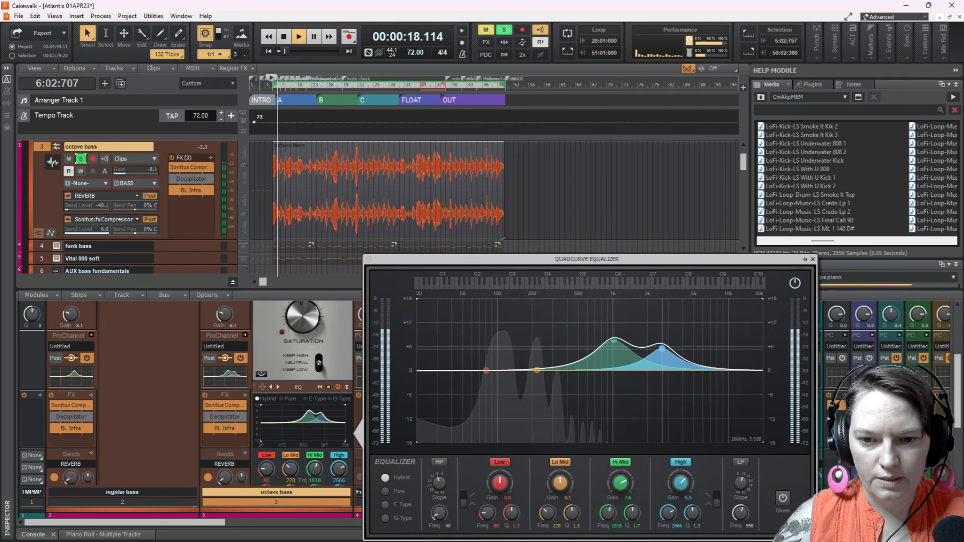
click(439, 462)
drag(439, 514, 439, 496)
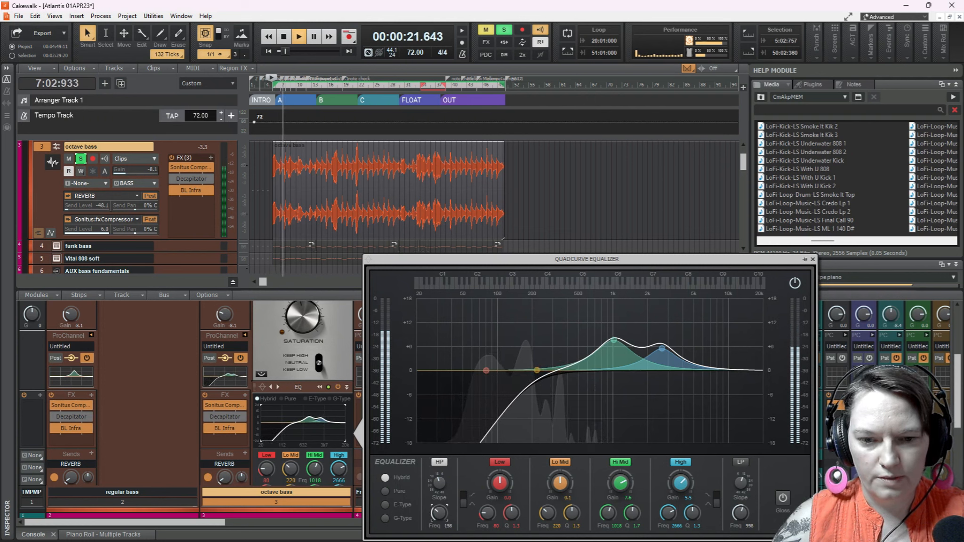
Boost the octave bass's Lo Mid band 4.2 dB at 385 Hz, then close the equalizer and stop playback.
drag(537, 370, 566, 353)
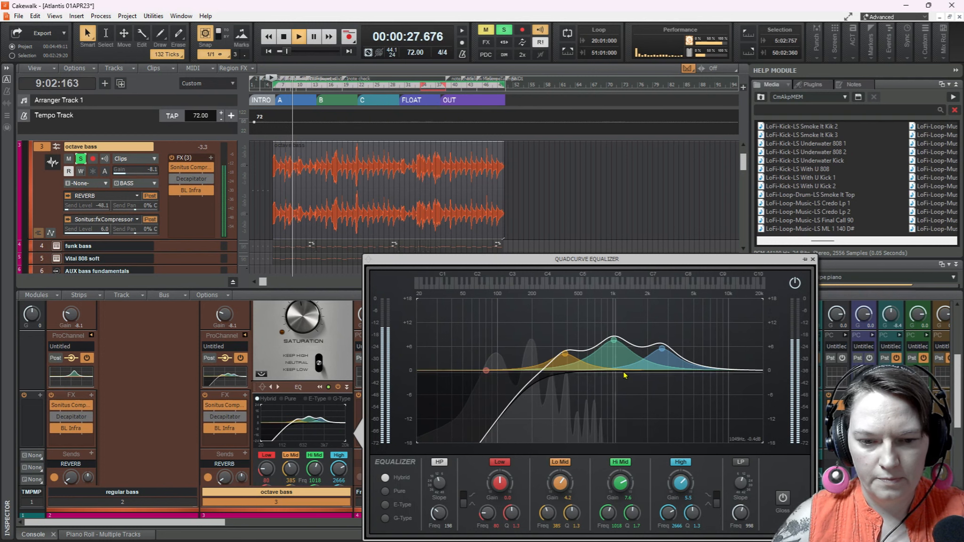
click(806, 260)
key(space)
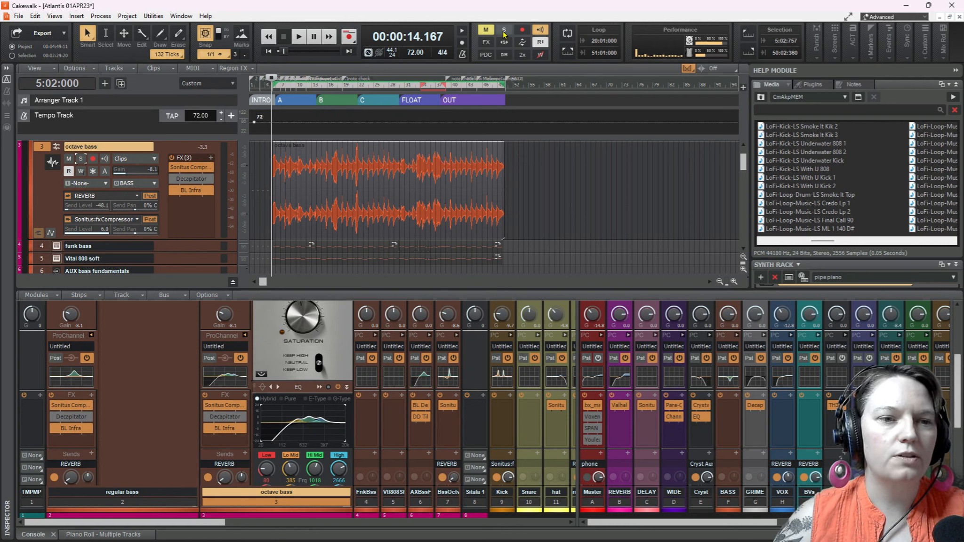
Play the octave bass with the full mix and lower its input gain to about -14.2 dB.
key(space)
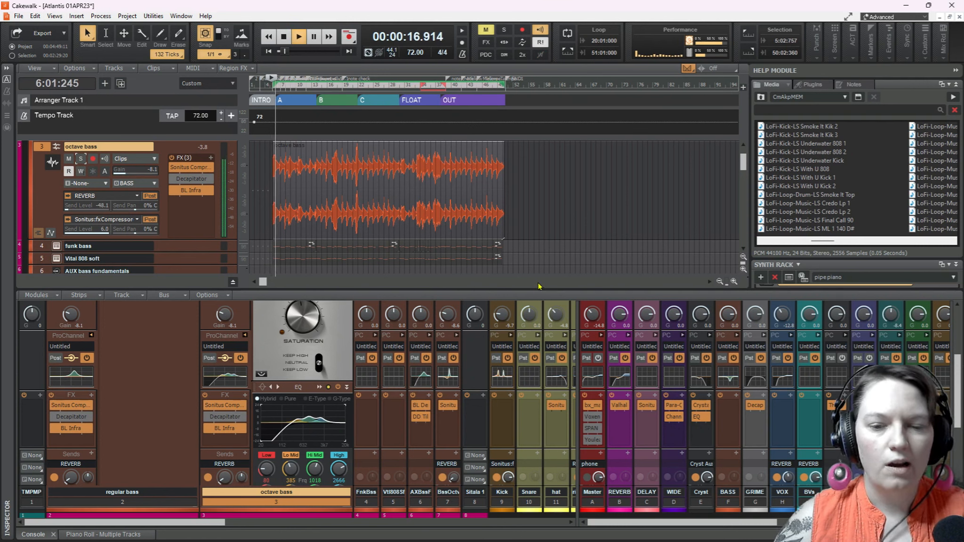
drag(539, 288, 510, 171)
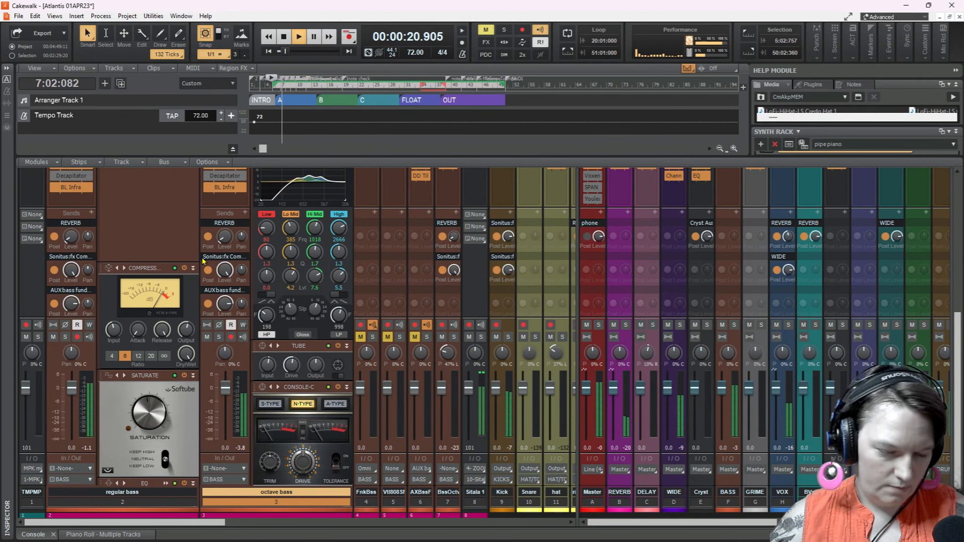
scroll(200, 218, up, 5)
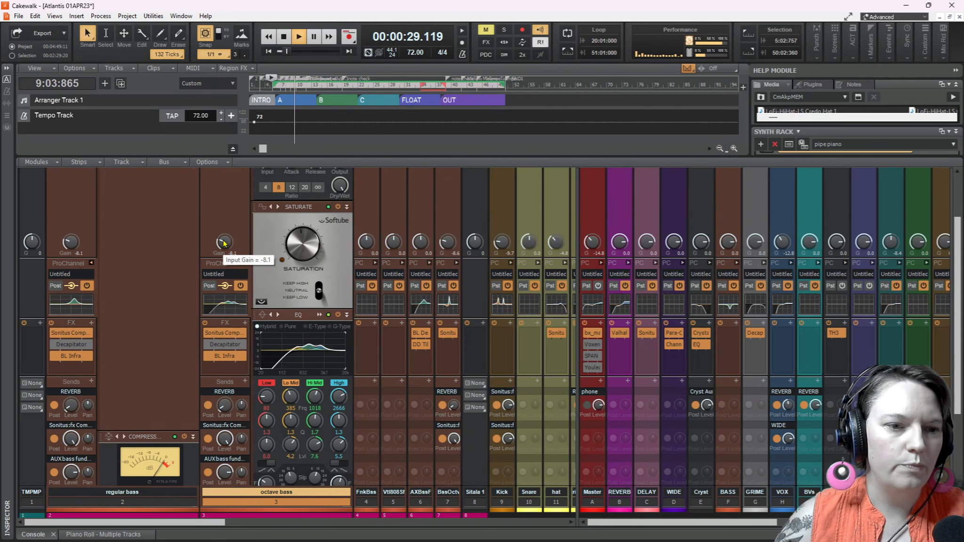
click(224, 242)
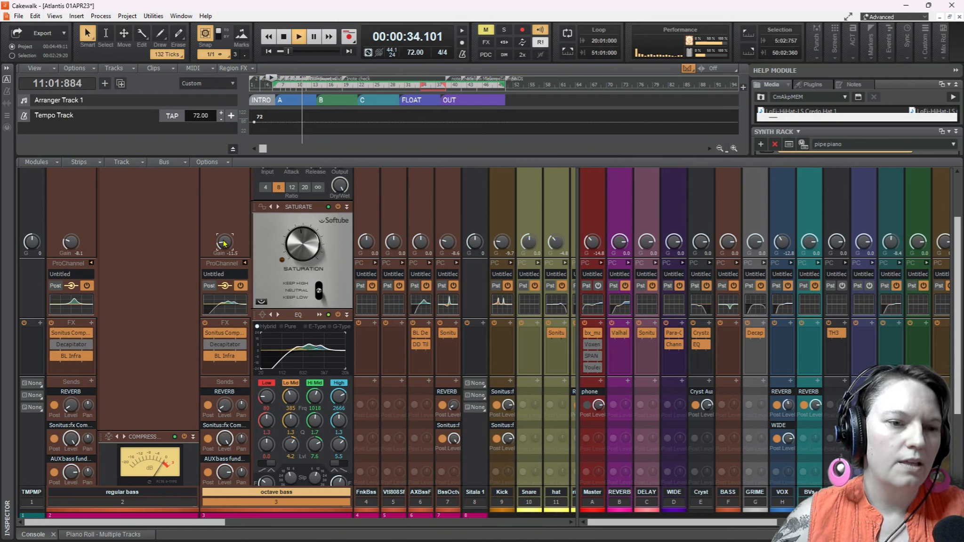
key(space)
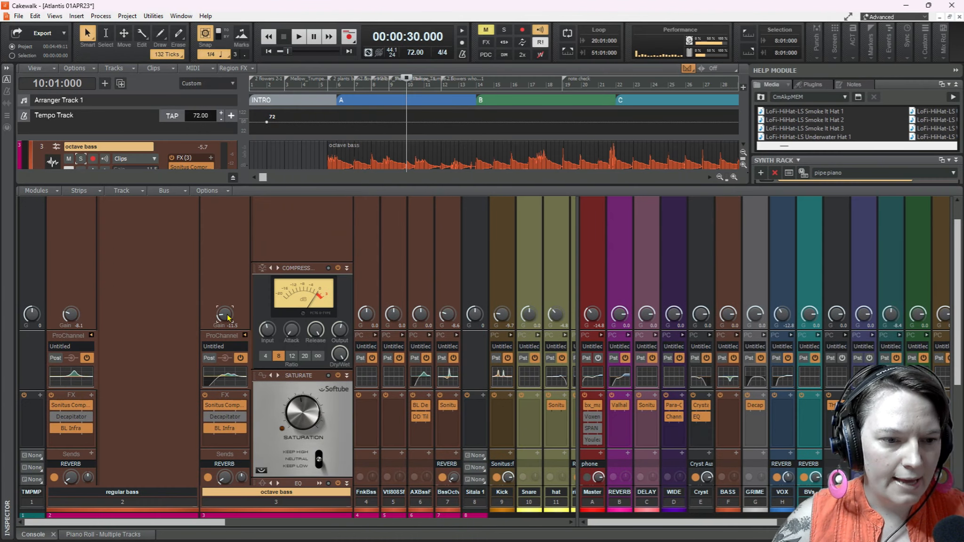
key(space)
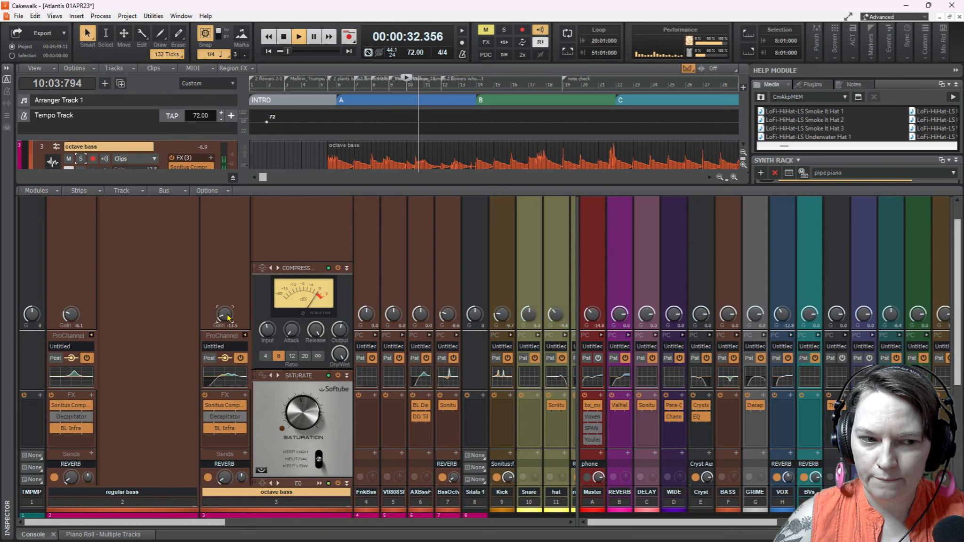
key(space)
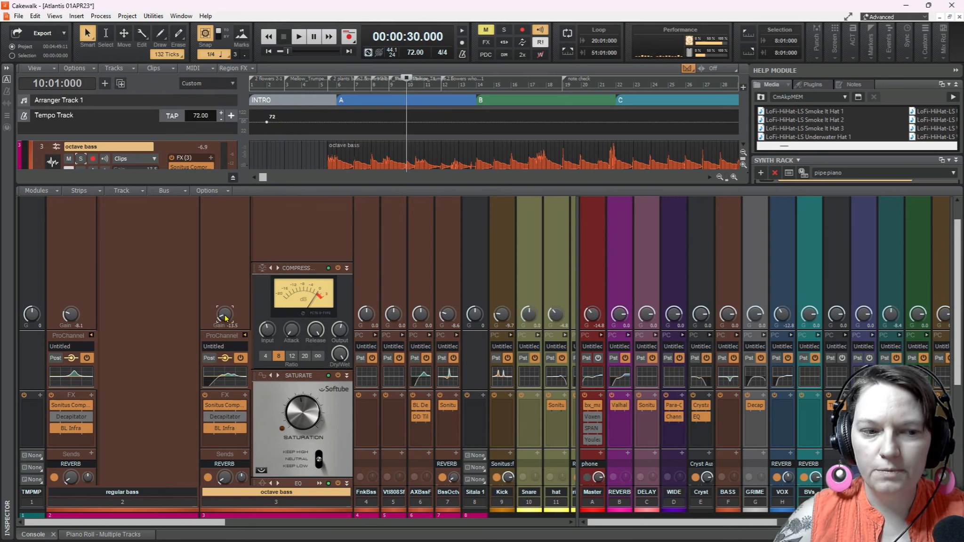
Widen the console's track section, mute the Master bus, unmute and solo the phone track, and audition the mix through it.
drag(578, 522, 667, 523)
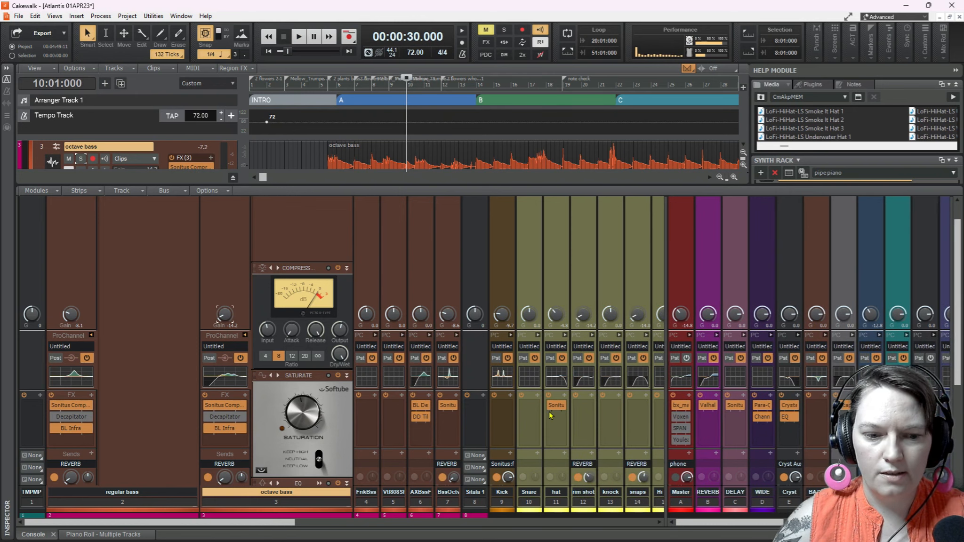
drag(280, 527, 701, 521)
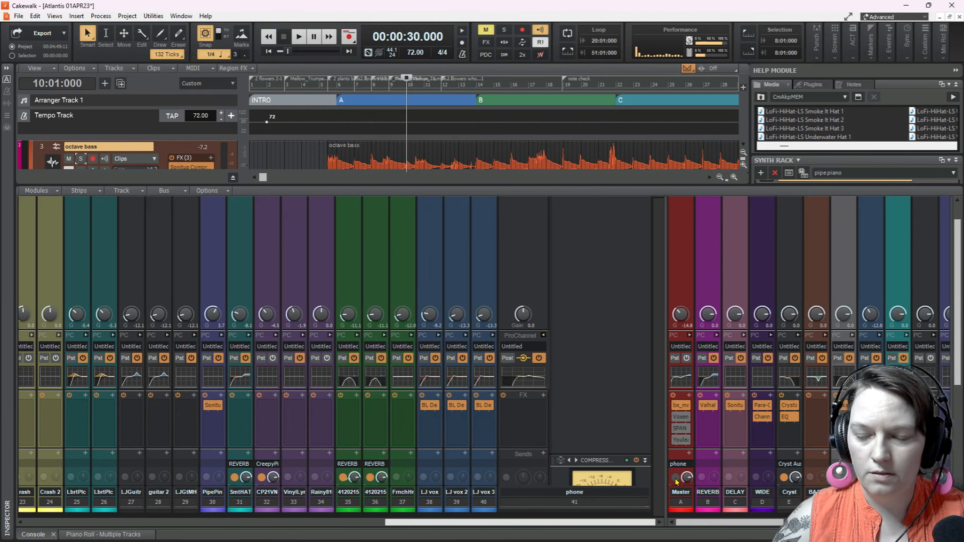
scroll(691, 491, down, 5)
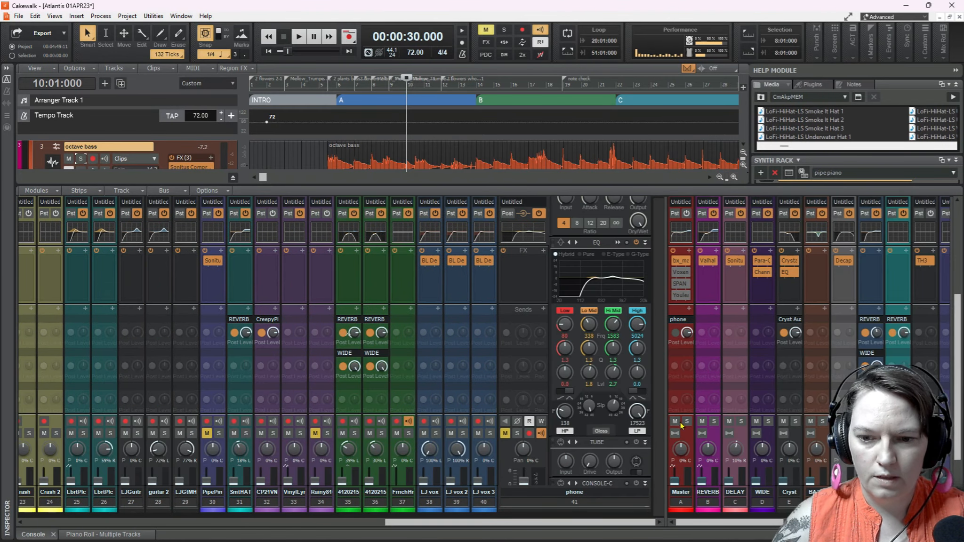
click(675, 421)
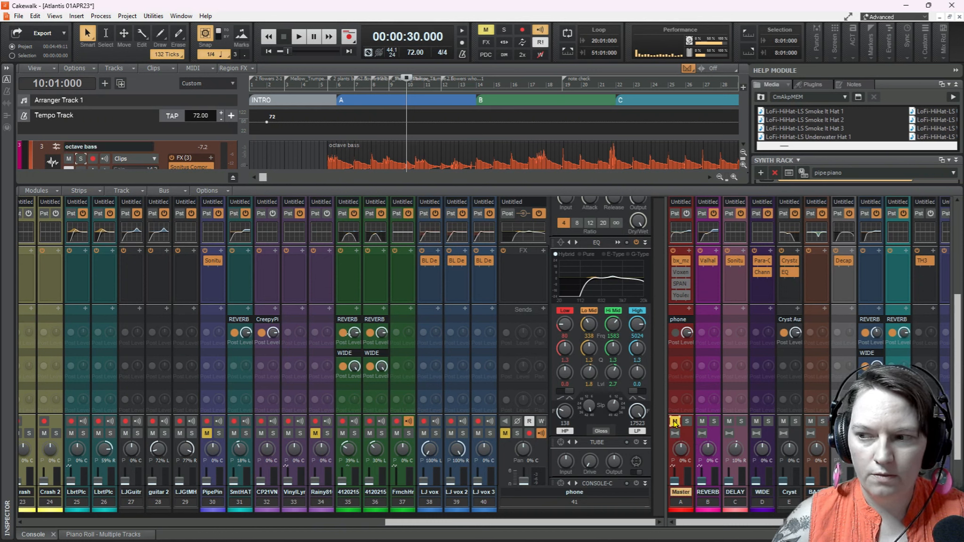
click(517, 433)
key(space)
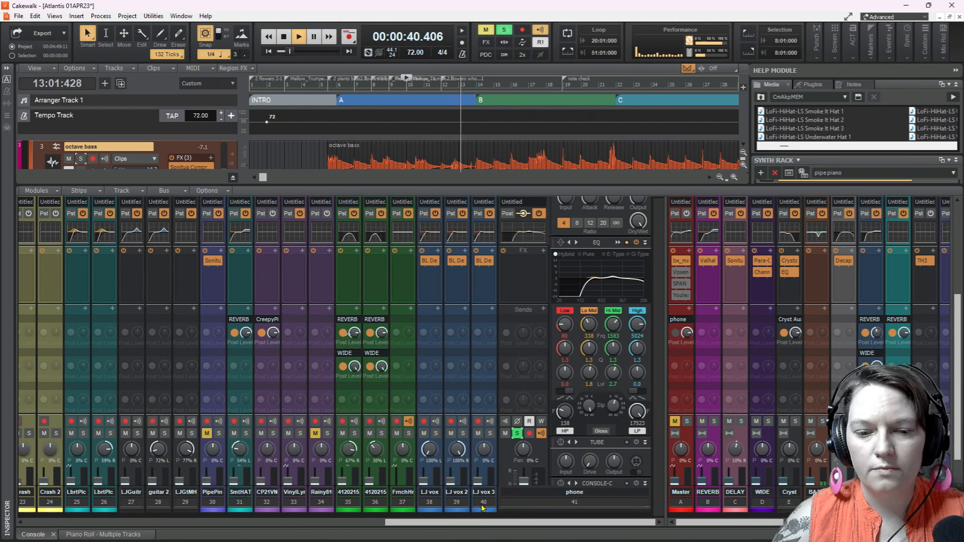
key(space)
Set the octave bass compressor's output to -9.9 dB while the mix plays through the phone track.
drag(455, 523, 102, 491)
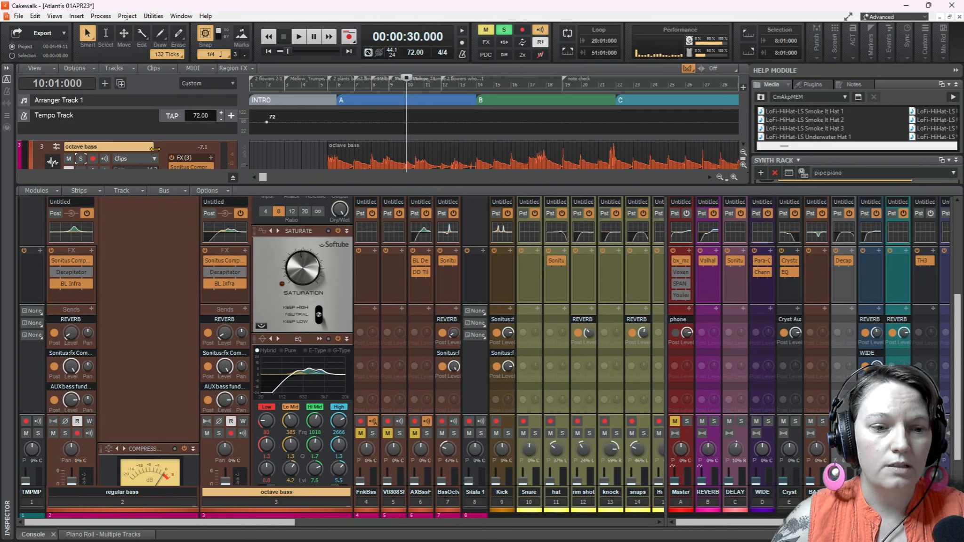
scroll(241, 238, up, 3)
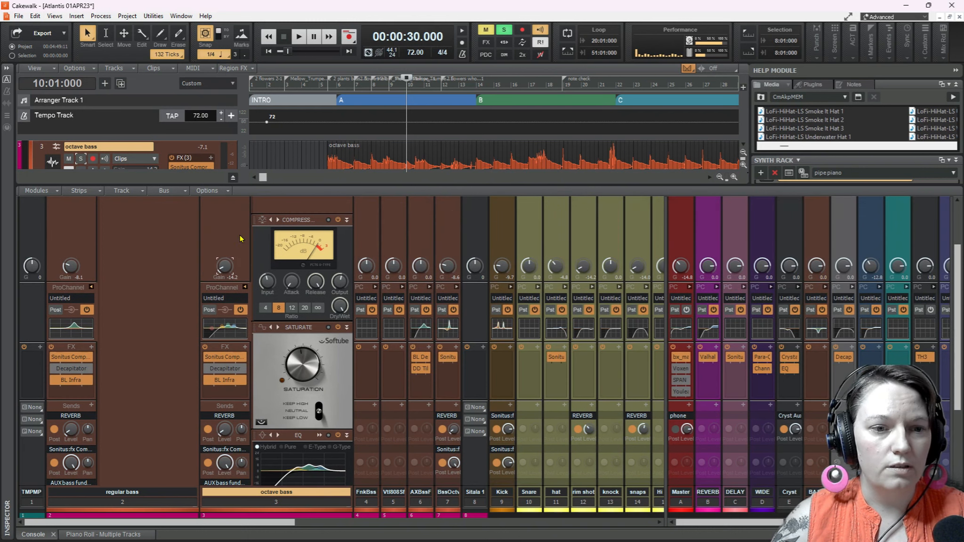
key(space)
drag(341, 283, 341, 281)
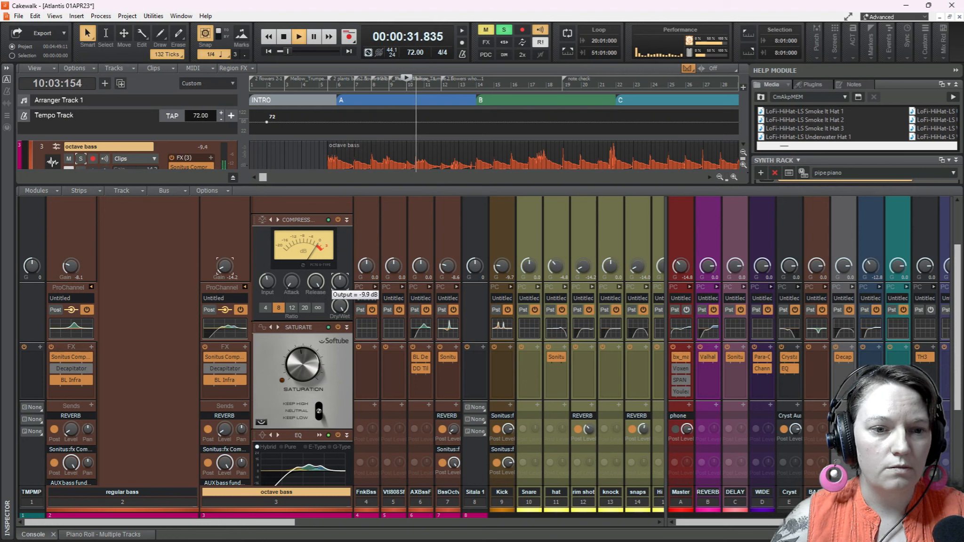
scroll(340, 281, down, 1)
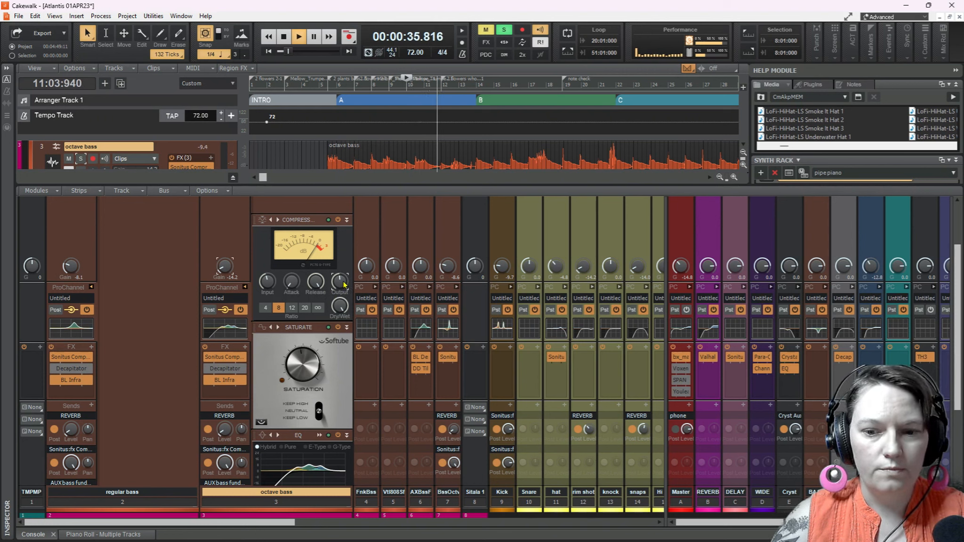
Return to the phone track, stop playback, then turn off its solo and mute it.
click(488, 519)
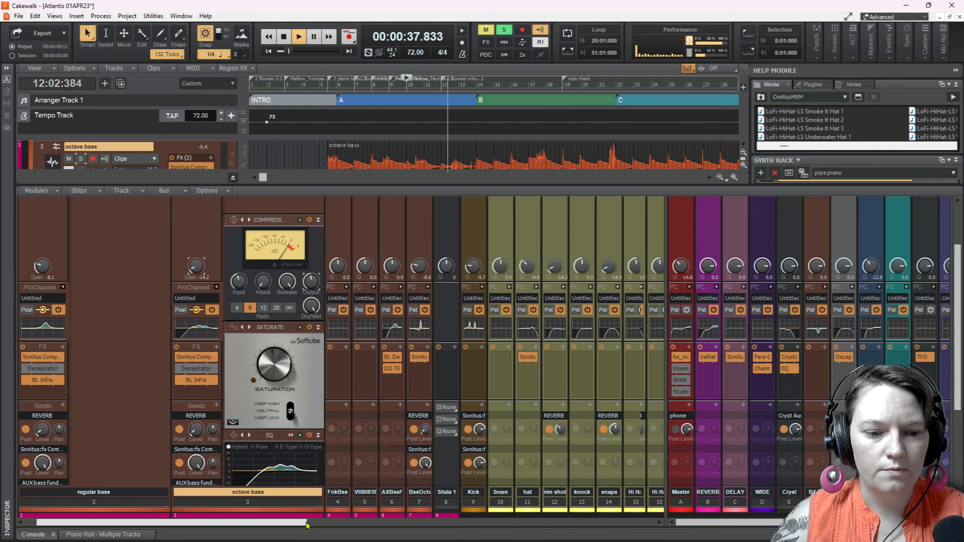
click(489, 520)
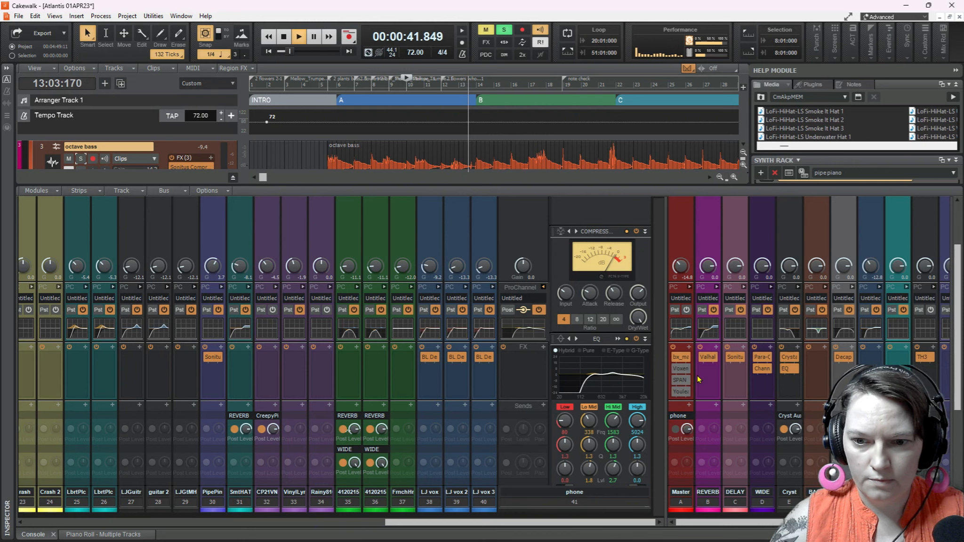
key(space)
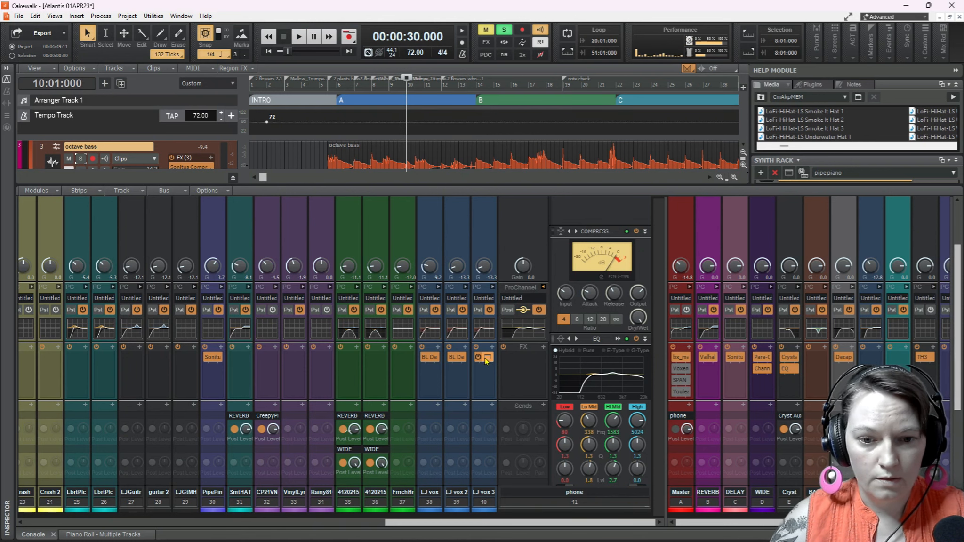
scroll(518, 361, down, 3)
scroll(536, 362, down, 3)
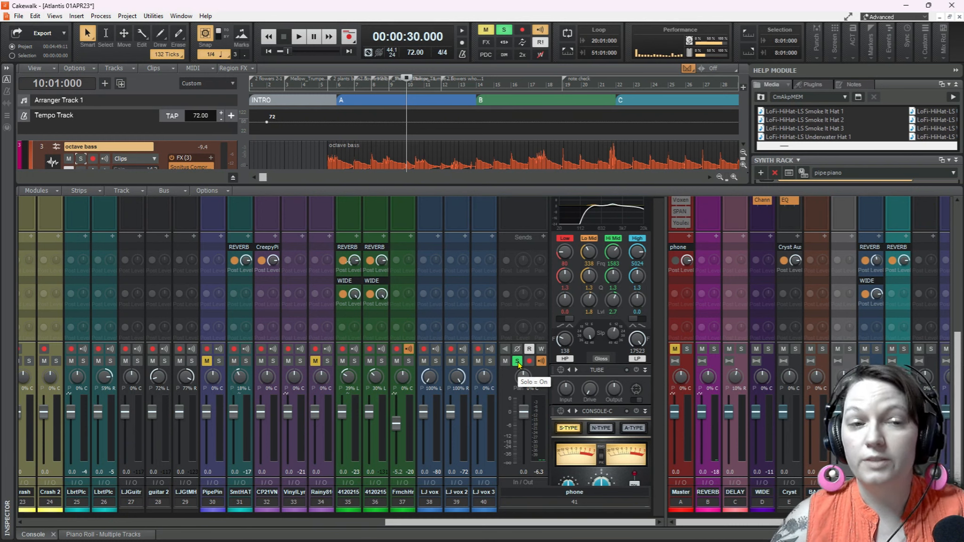
click(517, 361)
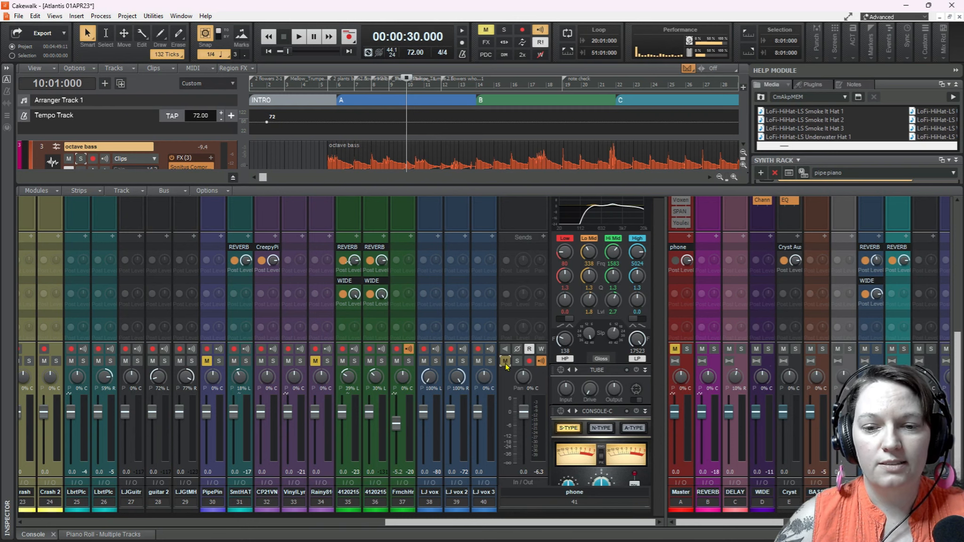
Widen the console's bus section, enlarge the track view above it and bring the phone strip into view.
drag(667, 310, 478, 313)
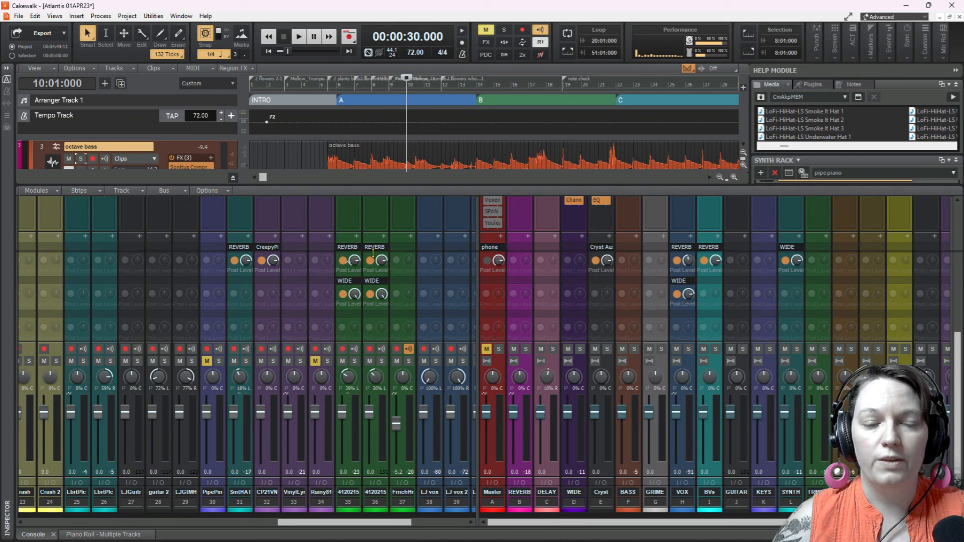
drag(371, 186, 371, 285)
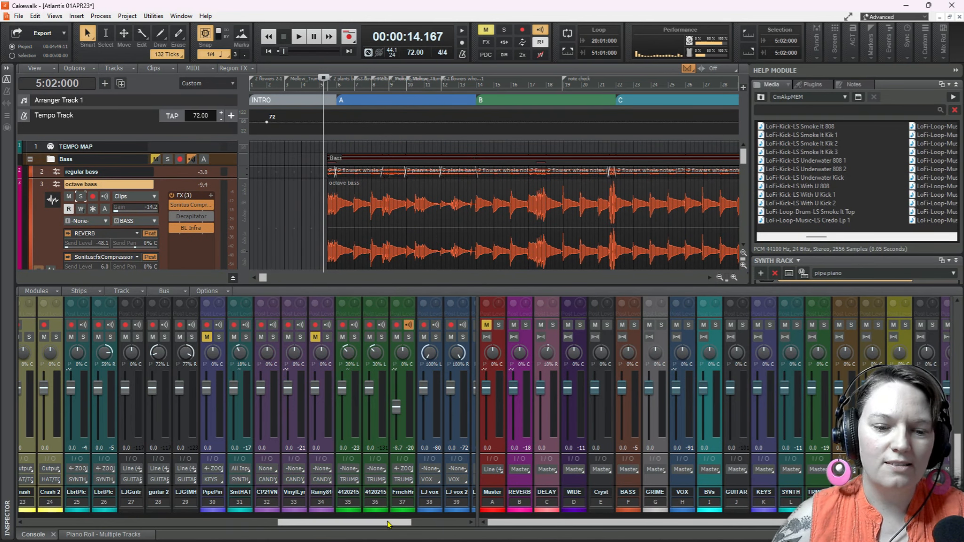
scroll(470, 452, right, 4)
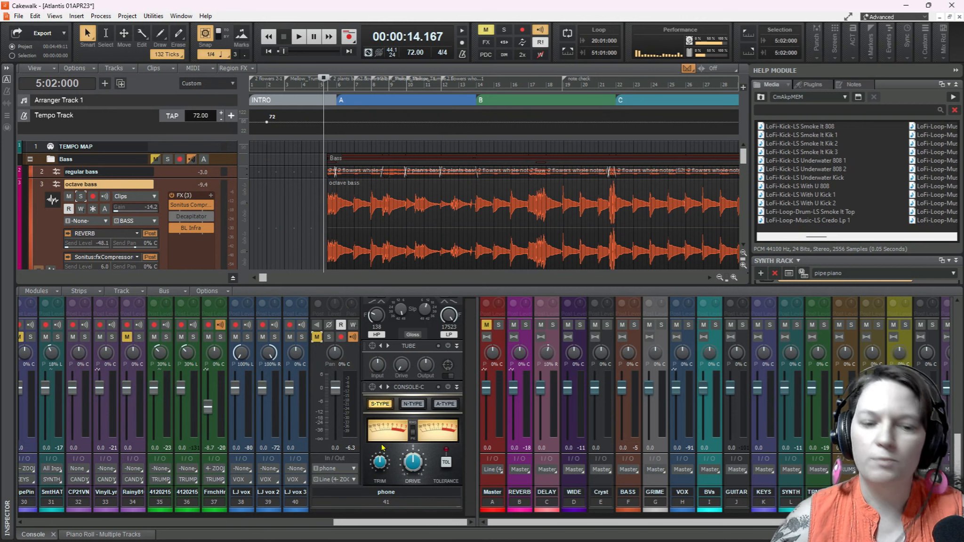